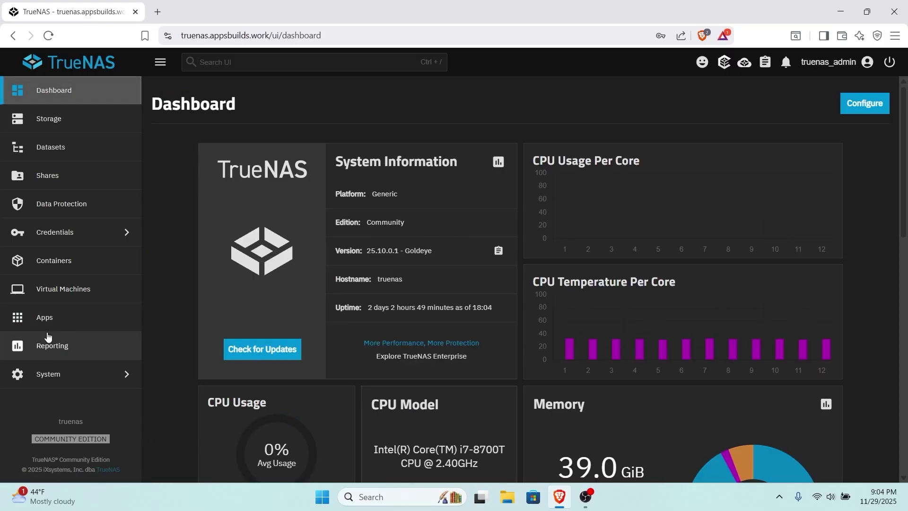
Find AdGuard Home among the networking apps in the TrueNAS app catalog and open its installation form.
click(46, 323)
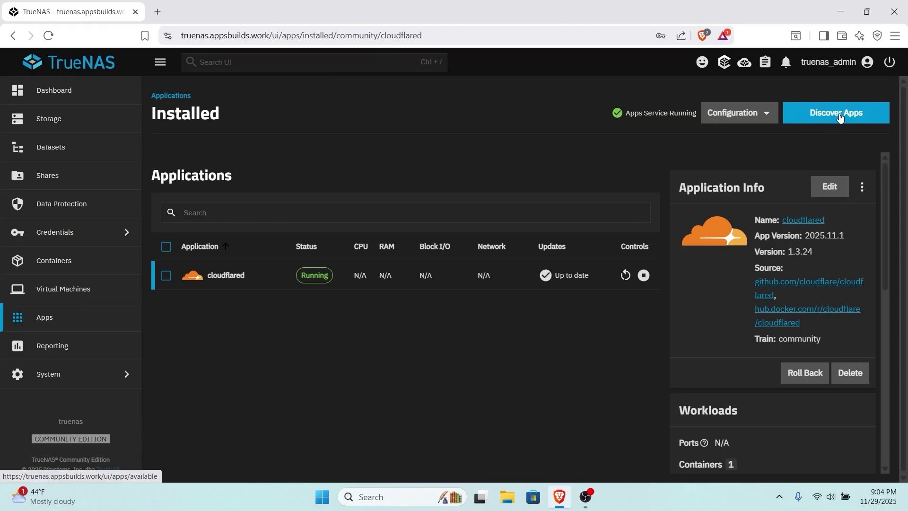
click(835, 116)
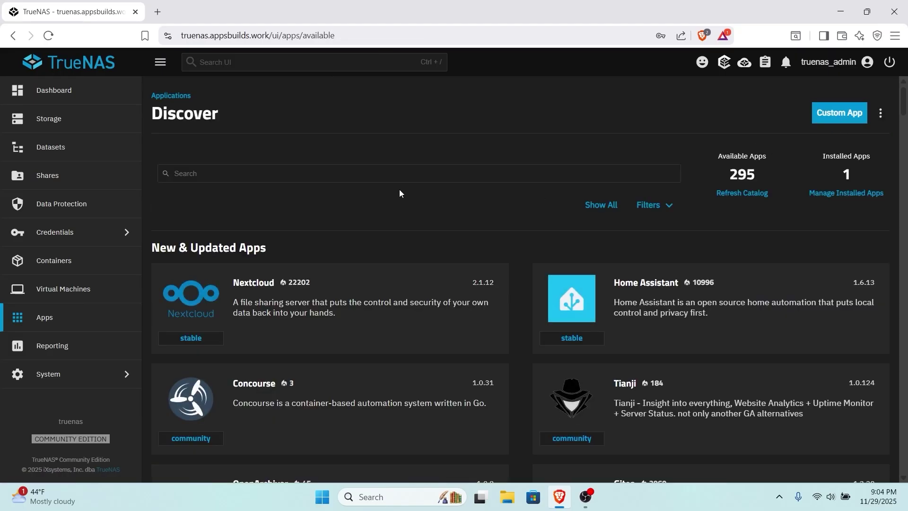
scroll(449, 270, down, 13)
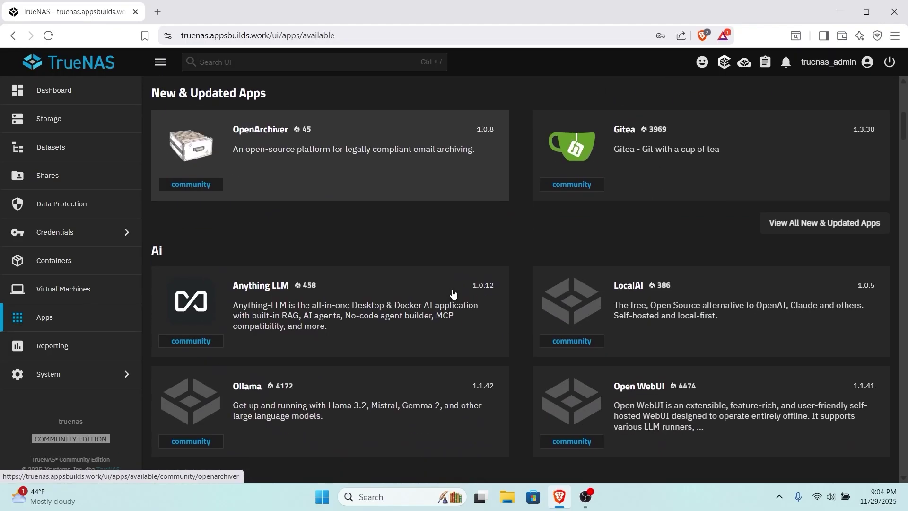
scroll(450, 291, down, 15)
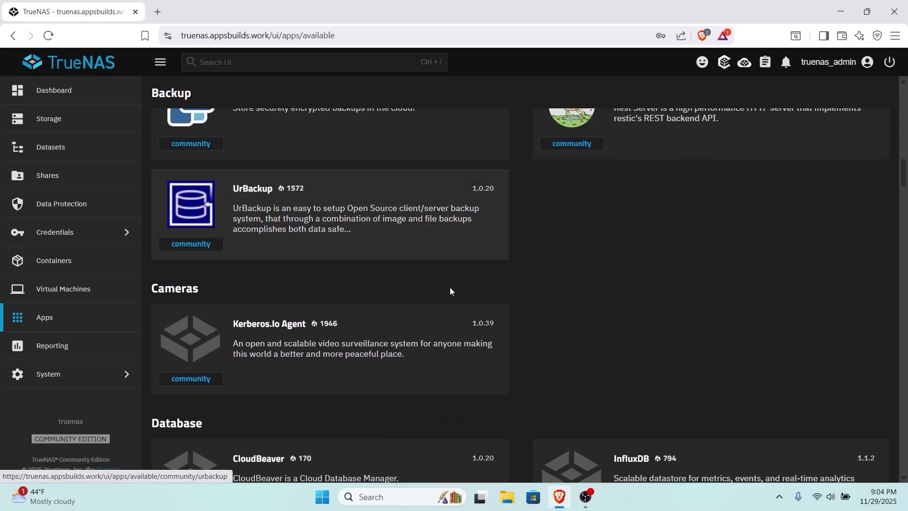
scroll(450, 291, down, 16)
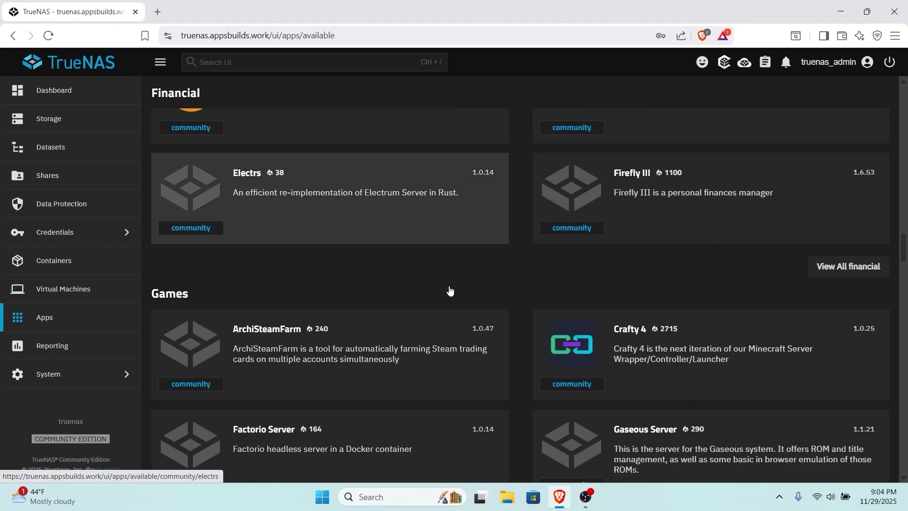
scroll(450, 291, down, 15)
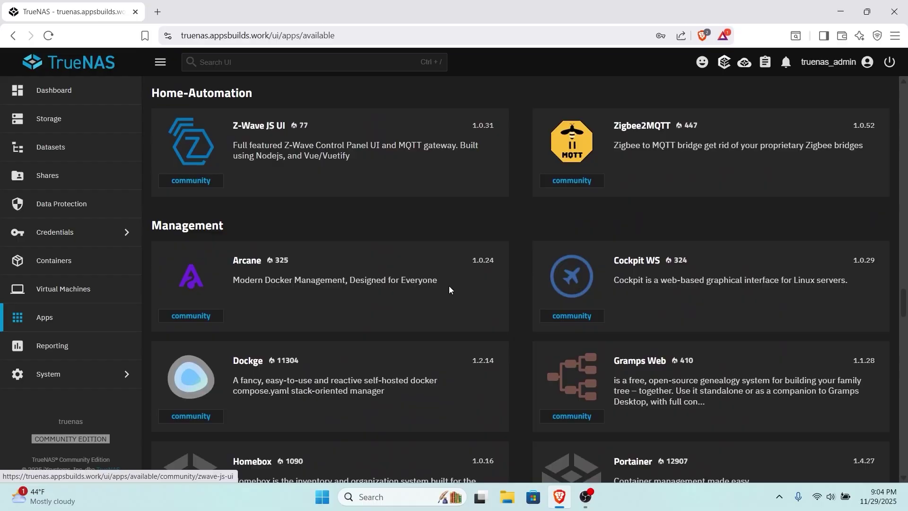
scroll(450, 290, down, 9)
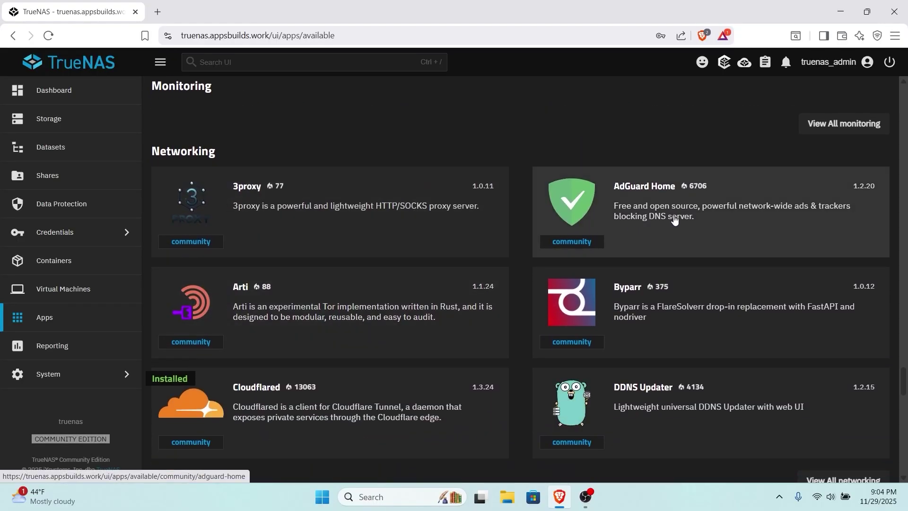
click(674, 216)
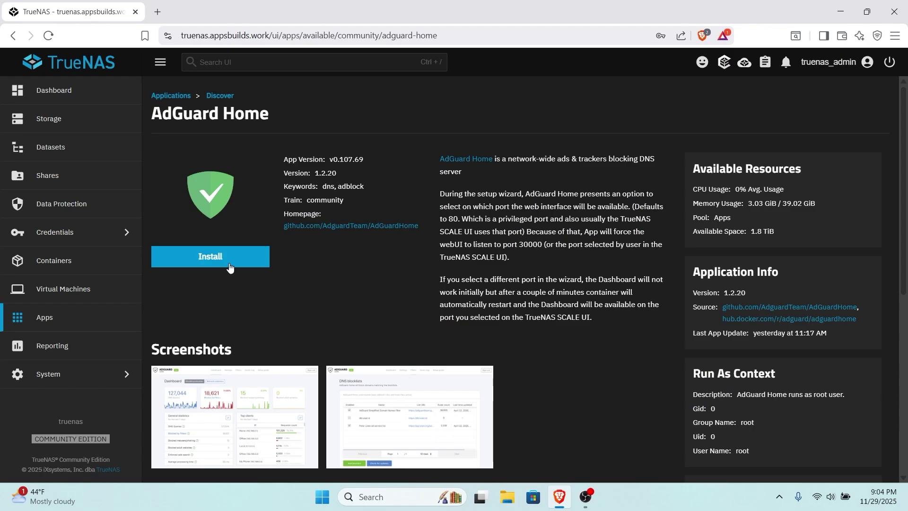
click(208, 257)
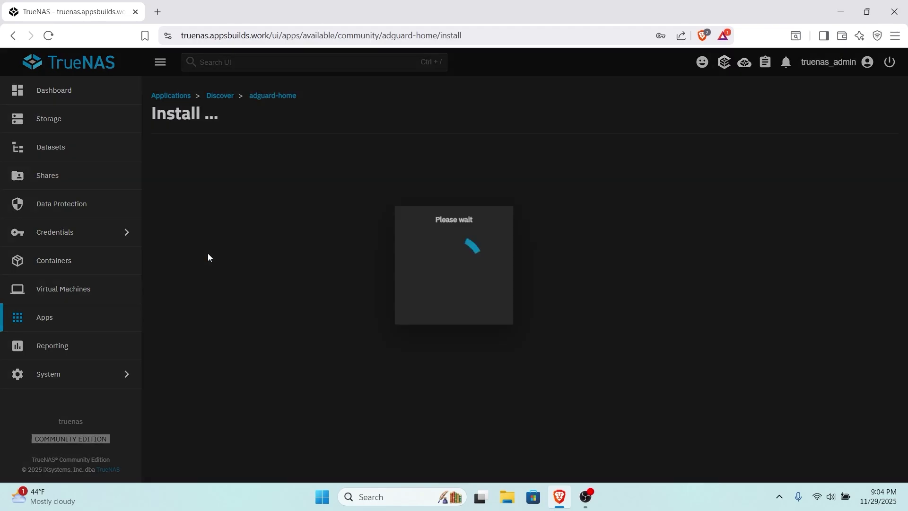
Enable the Host Network and DHCP options in the network configuration of the AdGuard Home installation.
scroll(278, 286, down, 4)
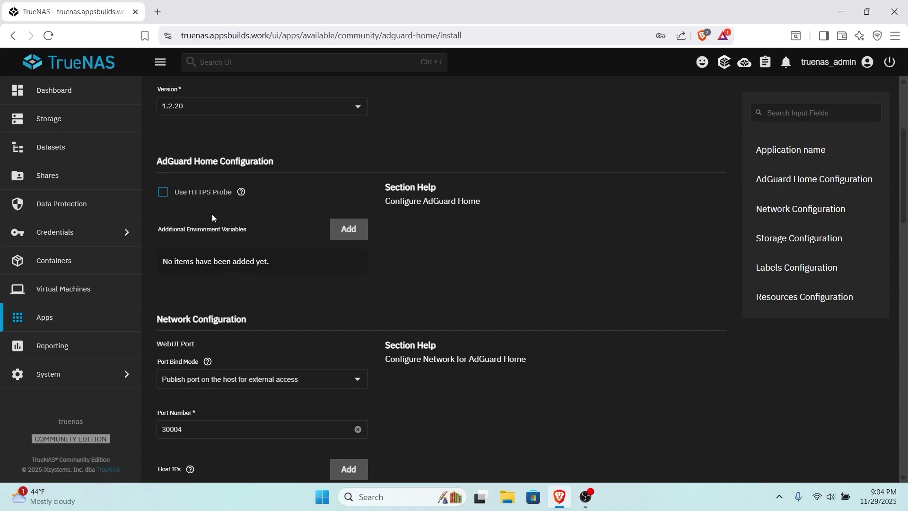
scroll(220, 265, down, 3)
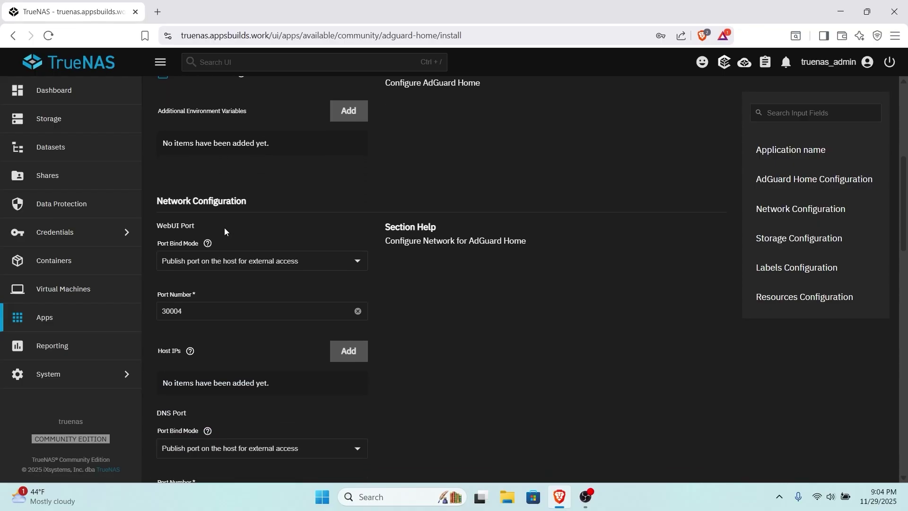
scroll(224, 228, down, 2)
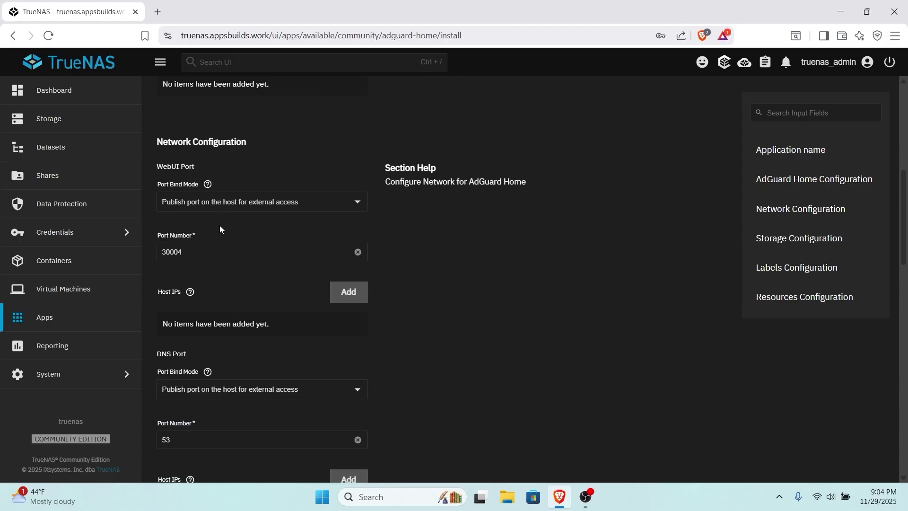
scroll(214, 188, down, 1)
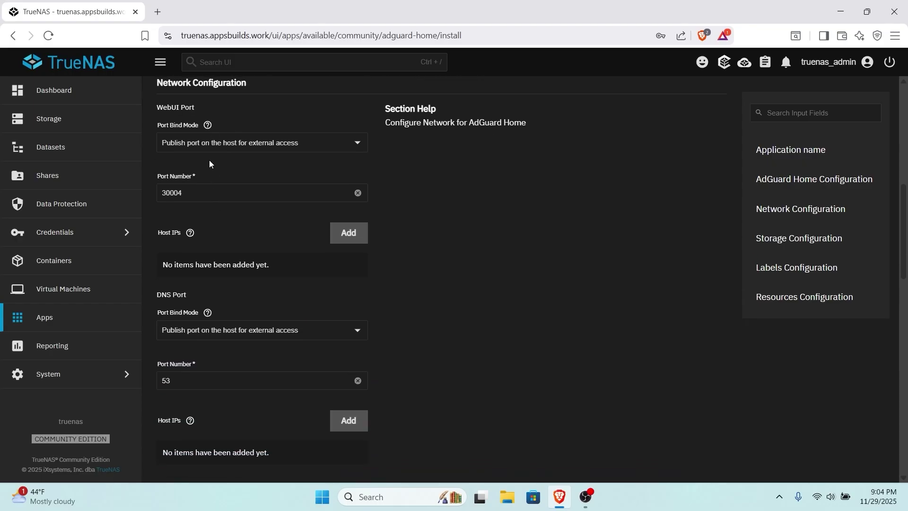
scroll(234, 245, down, 1)
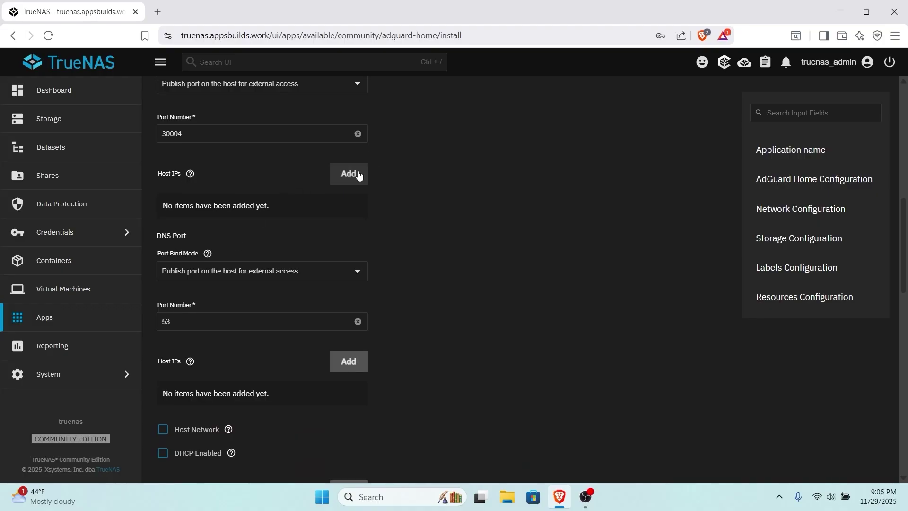
scroll(365, 209, down, 2)
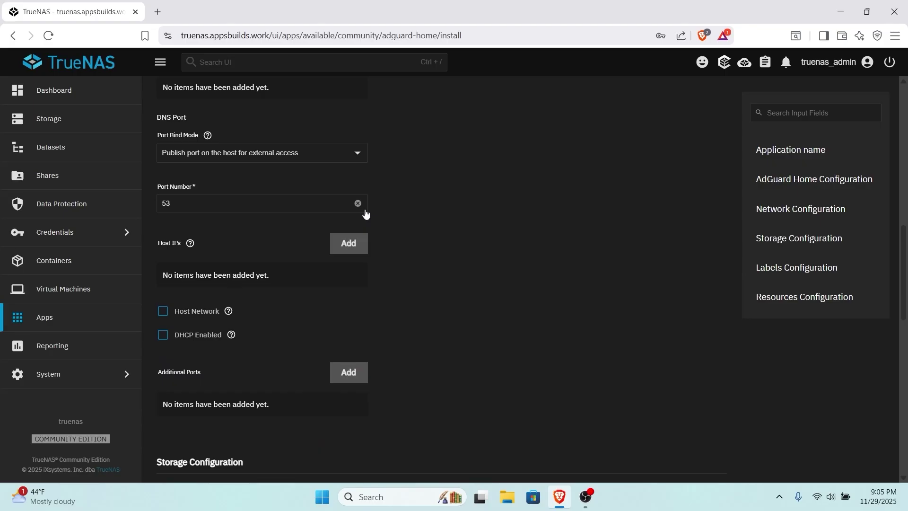
scroll(365, 214, down, 1)
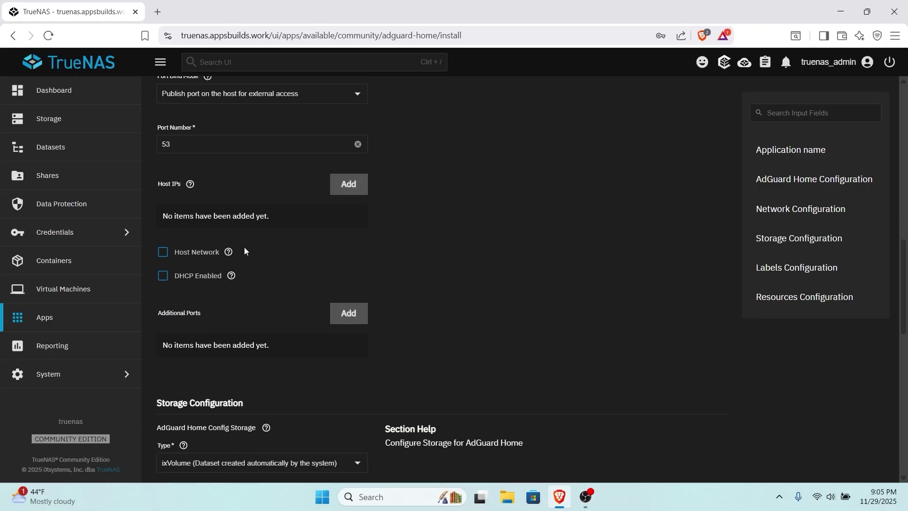
click(163, 252)
scroll(287, 255, down, 1)
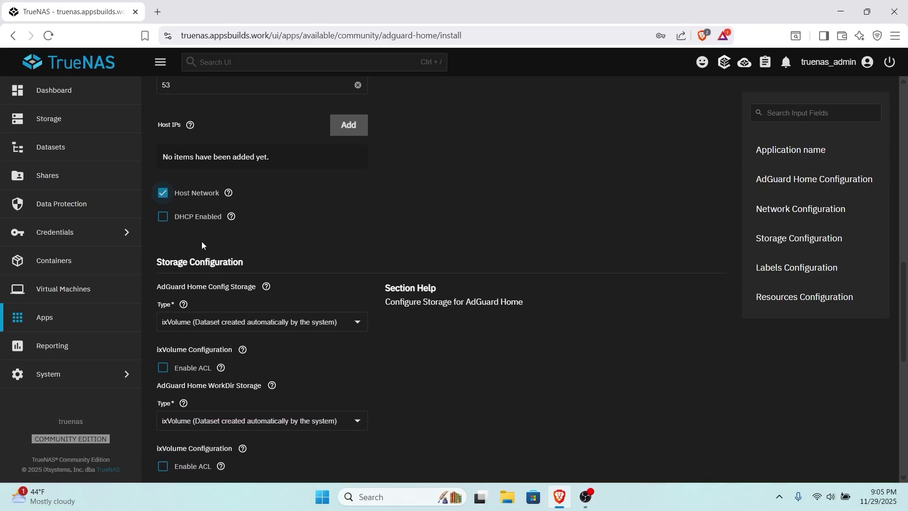
click(163, 216)
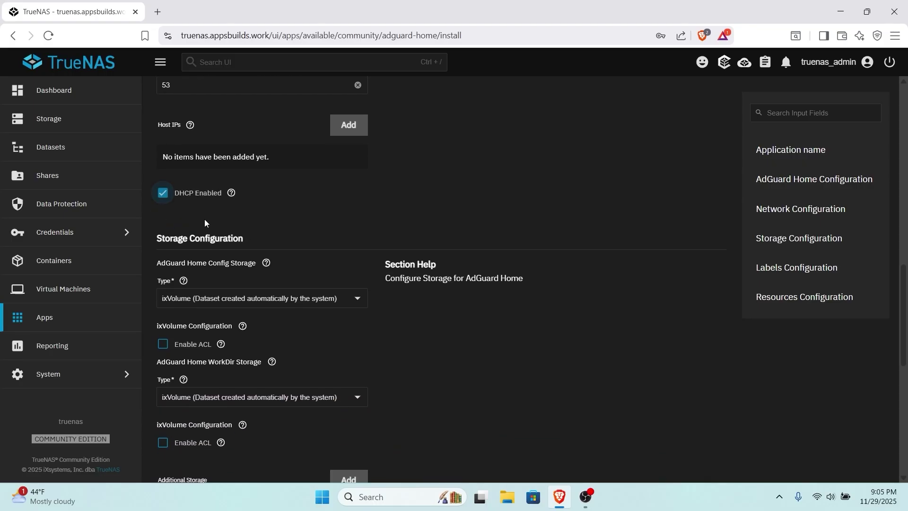
Switch DHCP off and back on to demonstrate how it interacts with the Host Network option.
click(163, 193)
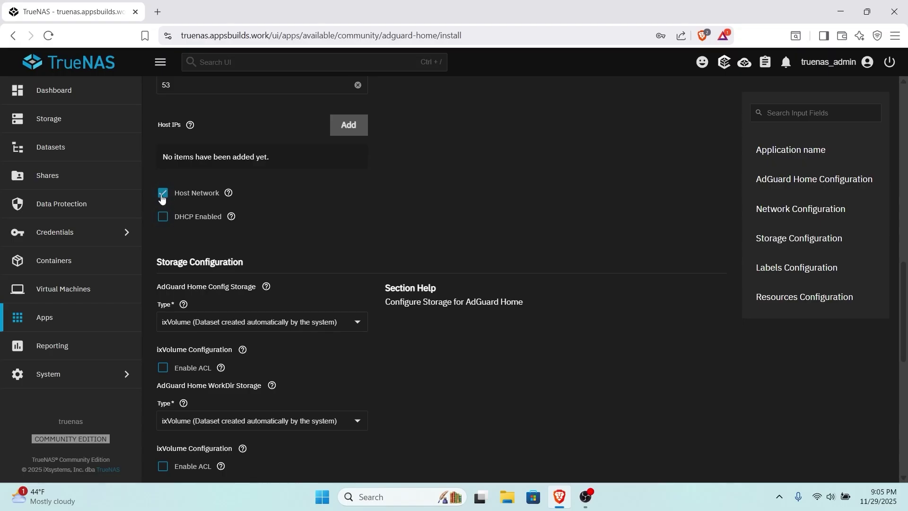
click(162, 194)
click(163, 216)
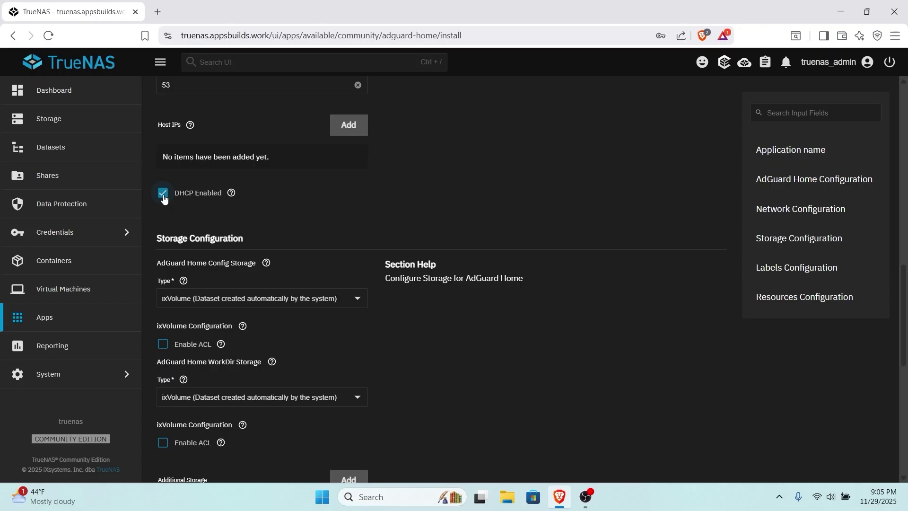
click(163, 196)
click(163, 194)
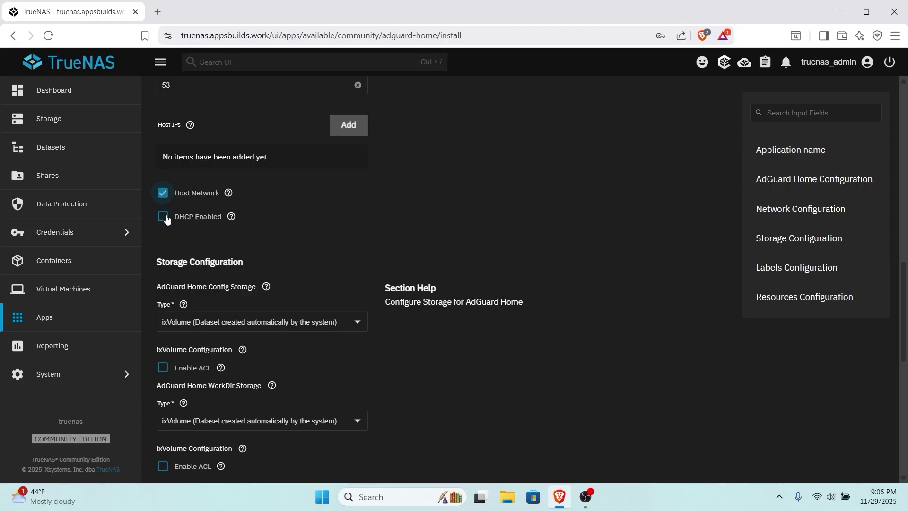
click(164, 217)
scroll(241, 220, down, 3)
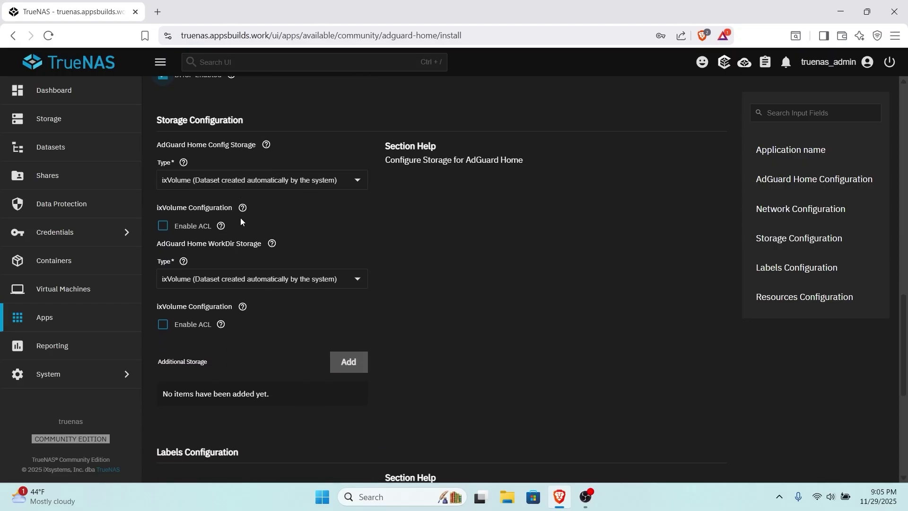
scroll(241, 221, down, 6)
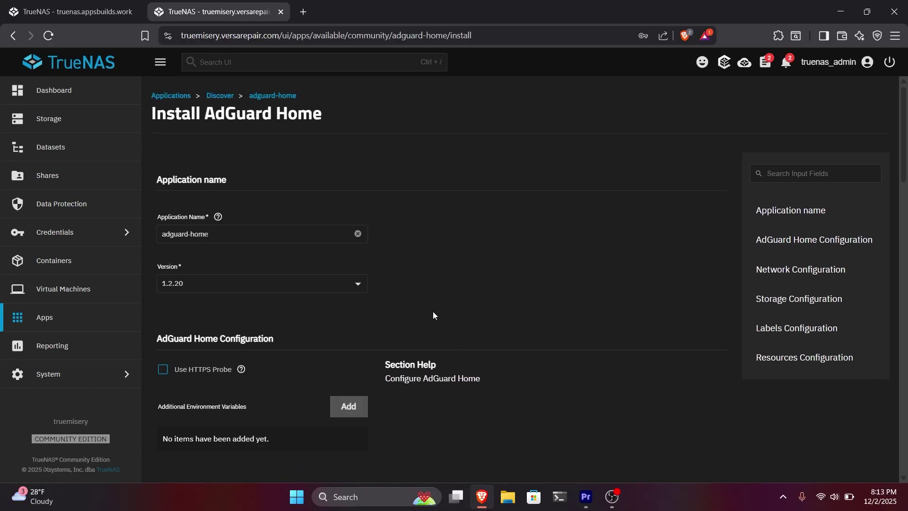
Add 192.168.1.172 as the host IP for the WebUI port in the network configuration.
scroll(433, 311, down, 7)
scroll(367, 300, down, 3)
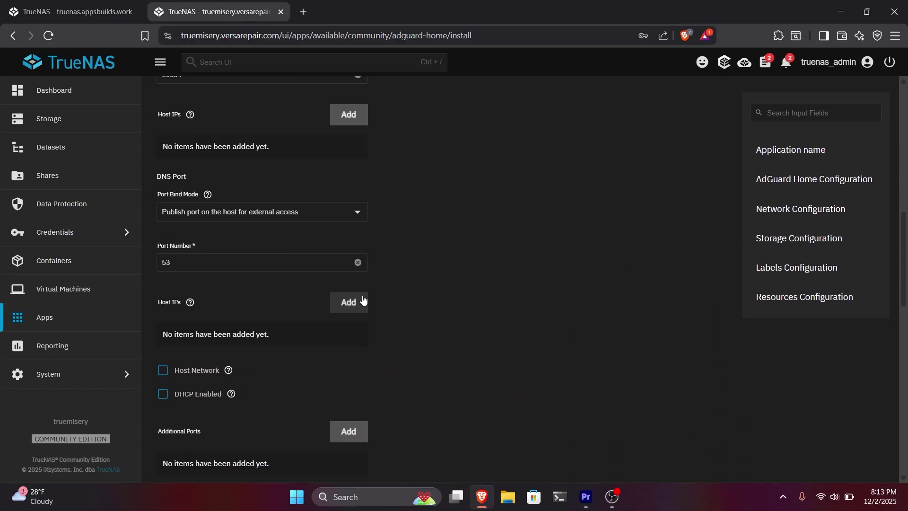
scroll(331, 279, up, 2)
click(349, 237)
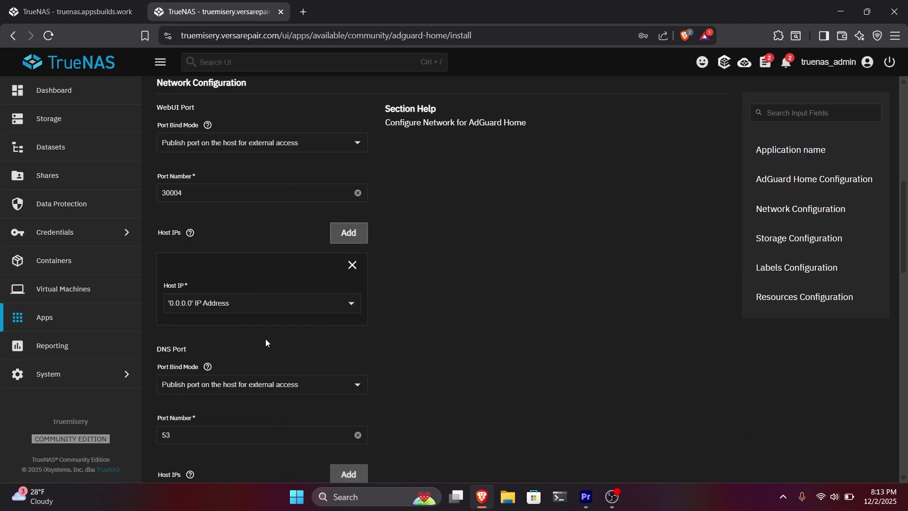
click(241, 305)
click(252, 380)
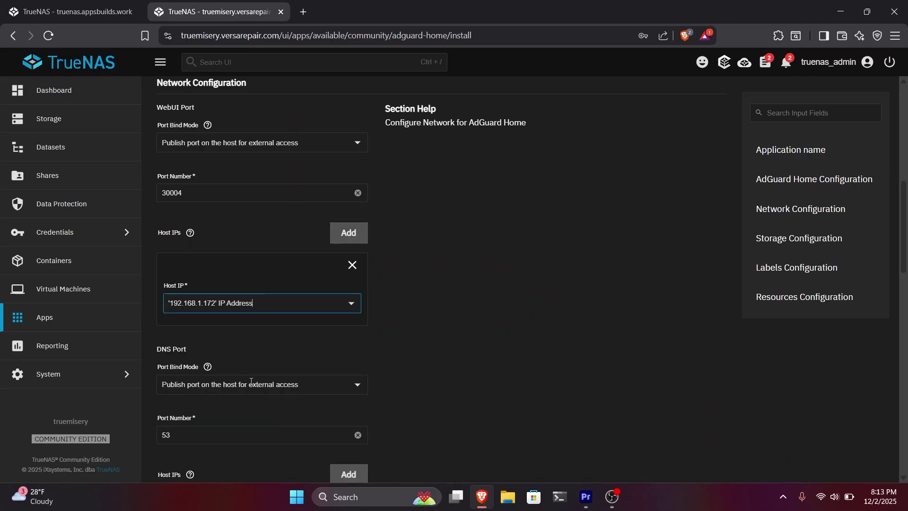
Add 192.168.1.172 as the host IP for the DNS port.
scroll(296, 342, down, 6)
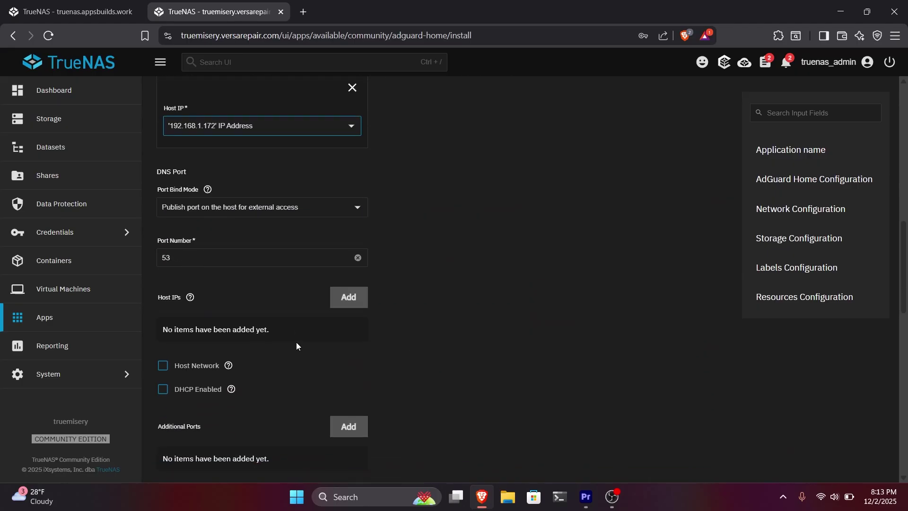
click(352, 178)
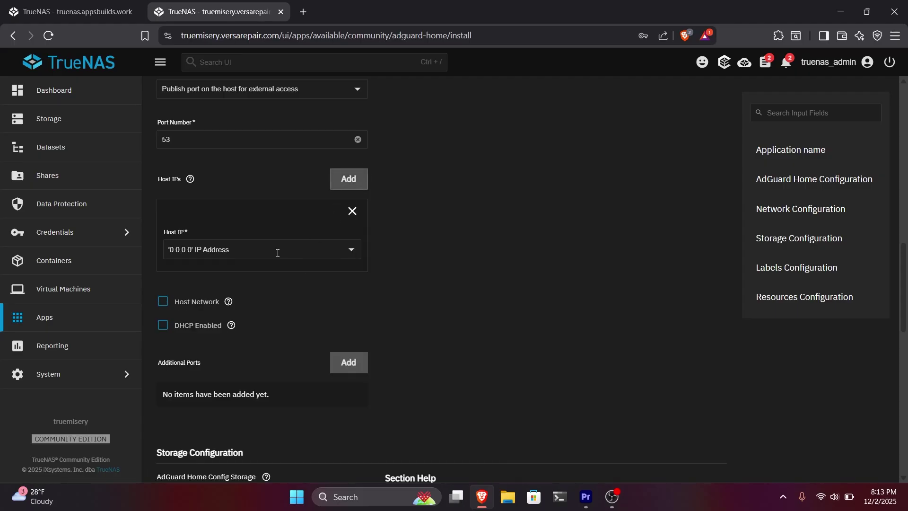
click(278, 250)
click(213, 328)
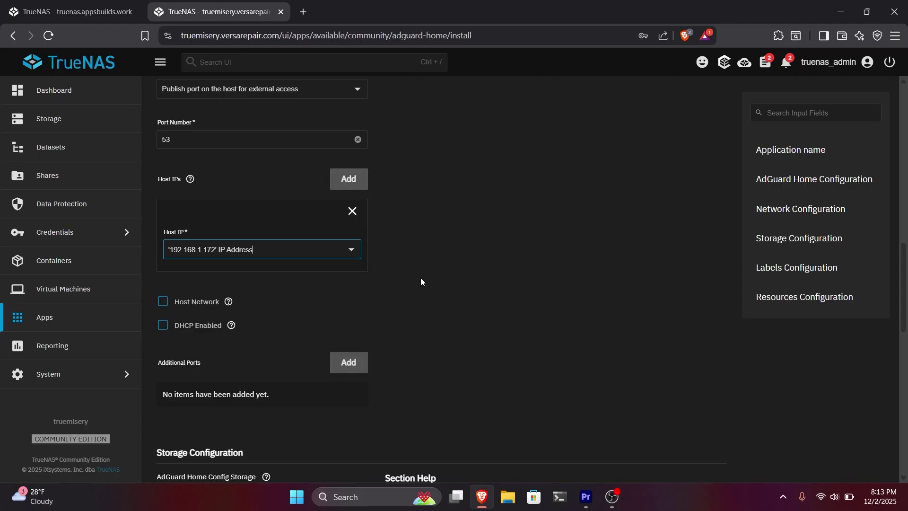
Enable Host Network and DHCP below the DNS port settings.
scroll(420, 276, up, 2)
scroll(208, 338, down, 1)
click(166, 361)
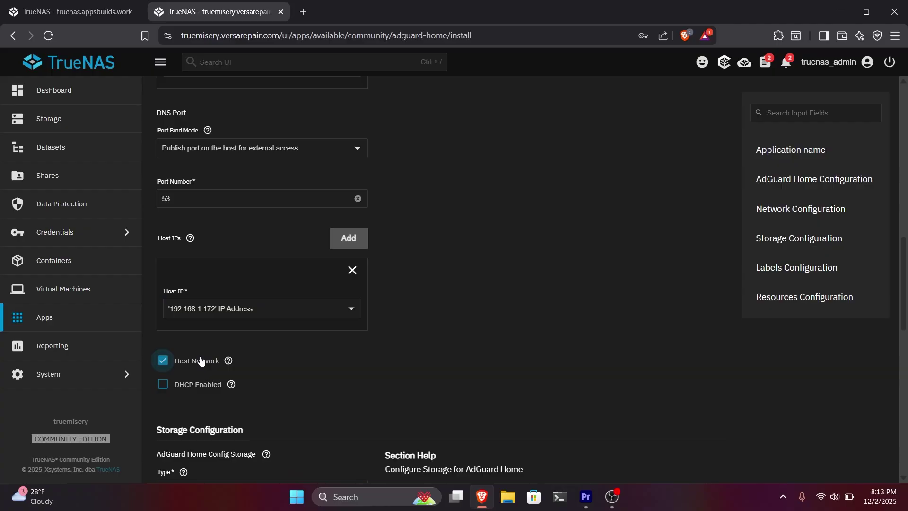
click(162, 383)
scroll(416, 355, down, 4)
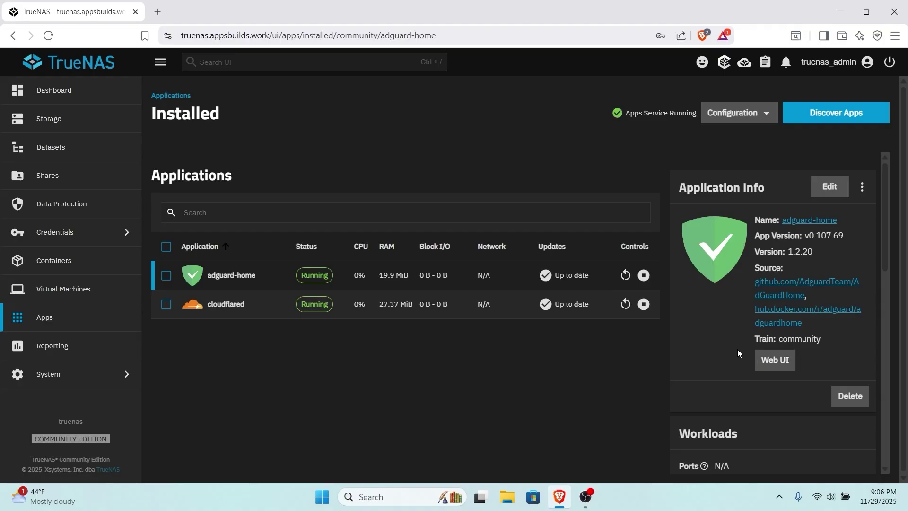
Open 192.168.1.172:32400 in a new browser tab.
click(156, 10)
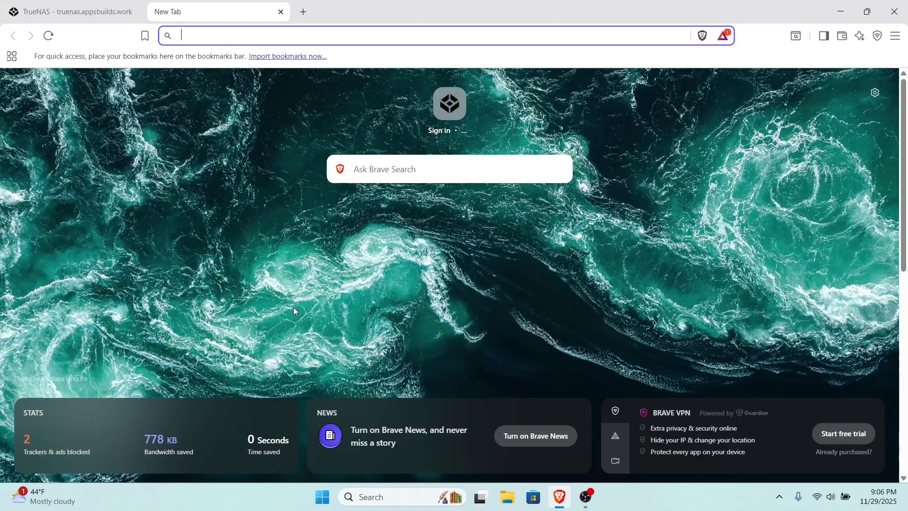
text(192)
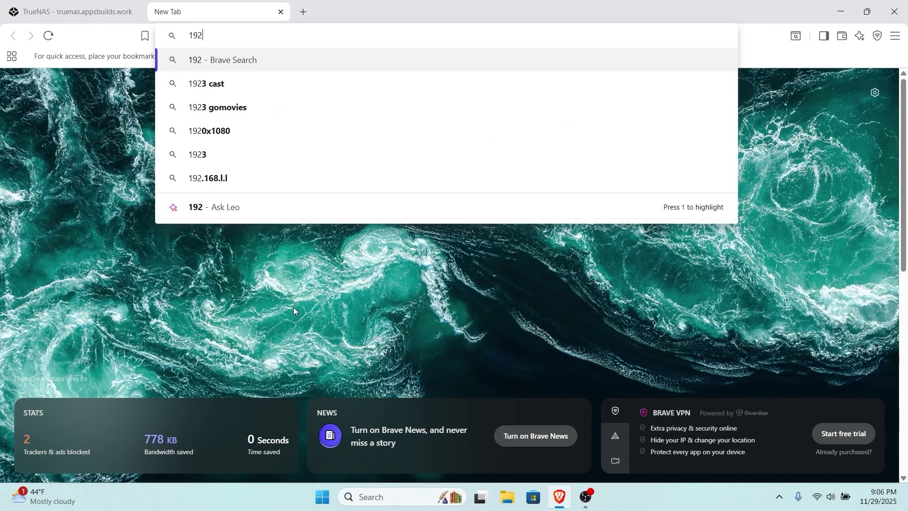
text(.168.1)
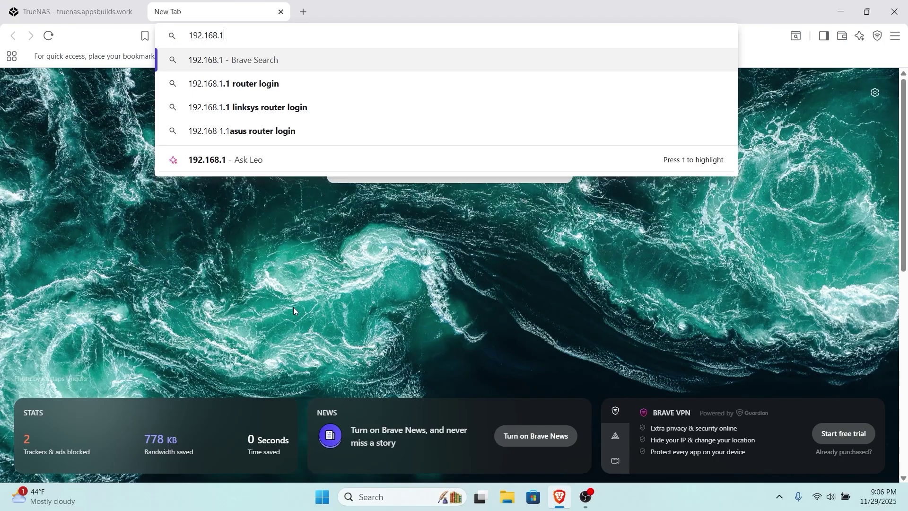
text(.172)
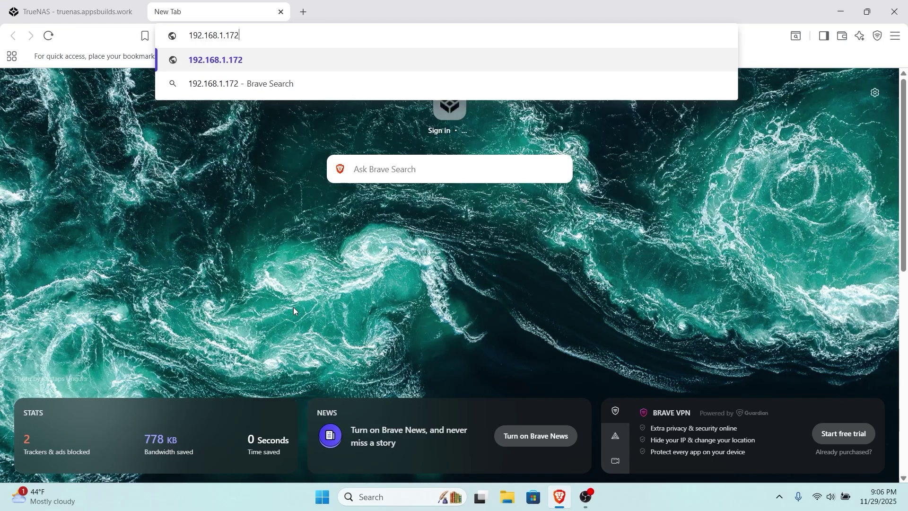
text(:32400)
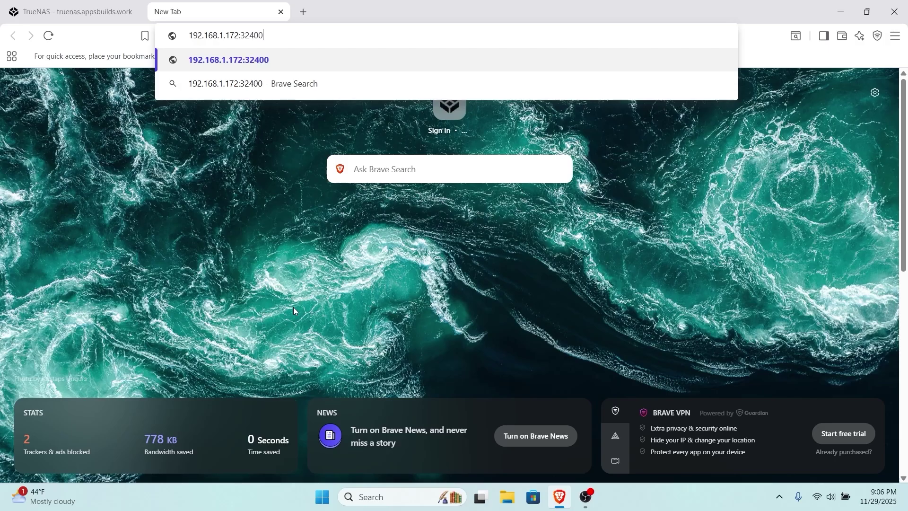
key(Return)
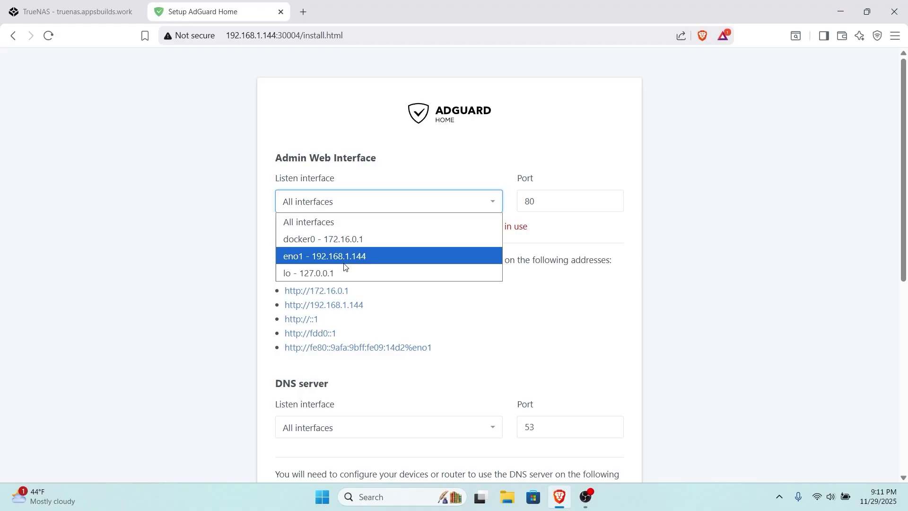
Set the admin web interface to listen on eno1 - 192.168.1.144 with port 30004, matching the port in the page address.
click(345, 256)
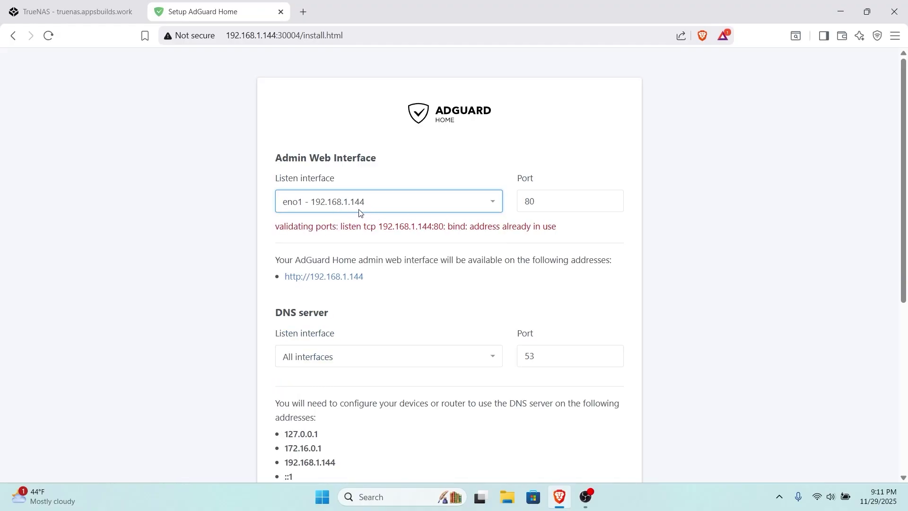
click(540, 207)
double_click(540, 207)
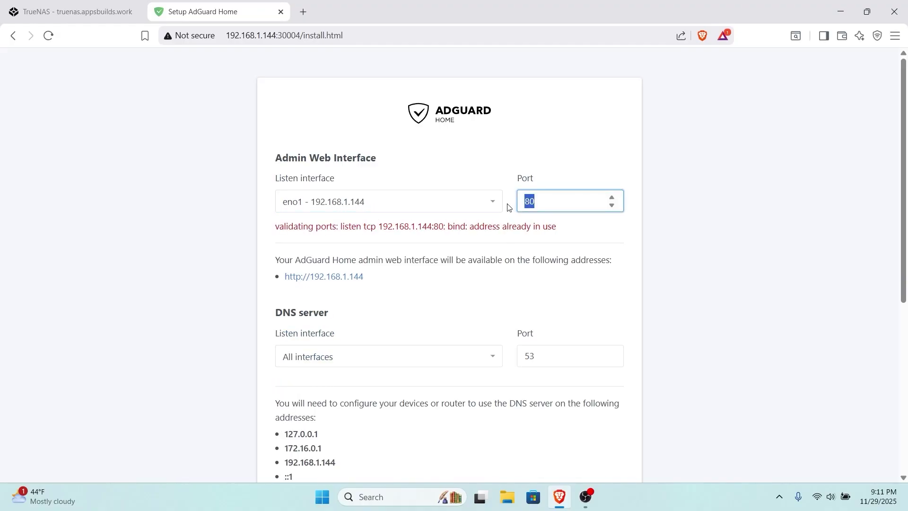
text(30004)
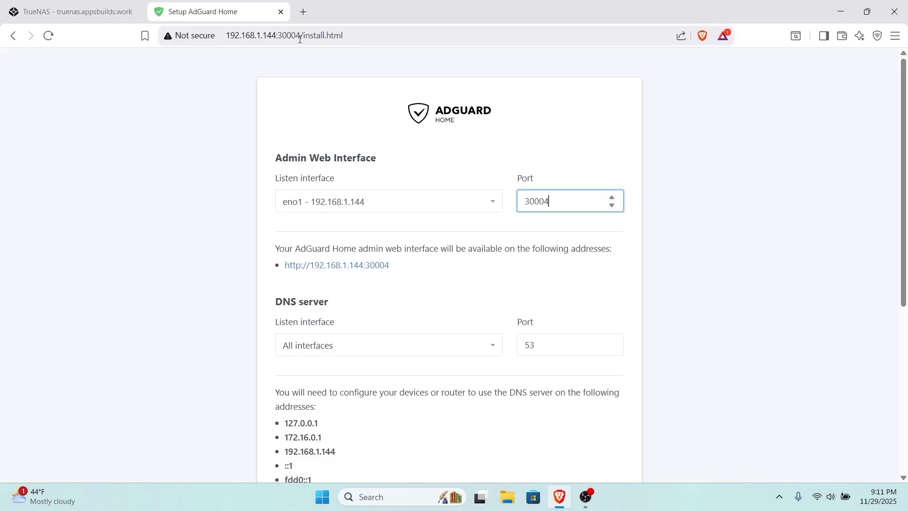
drag(290, 35, 296, 36)
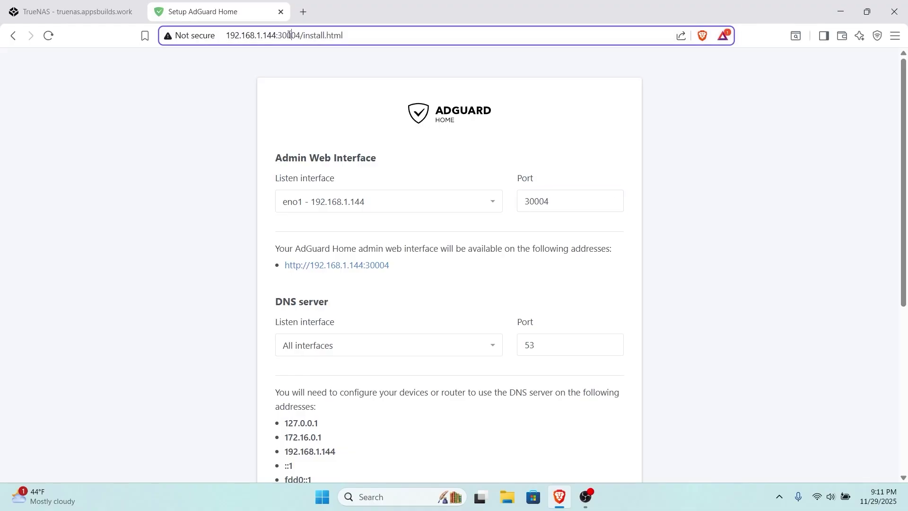
click(308, 67)
Set the DNS server to listen on eno1 - 192.168.1.144 and continue to the authentication step.
scroll(359, 184, down, 3)
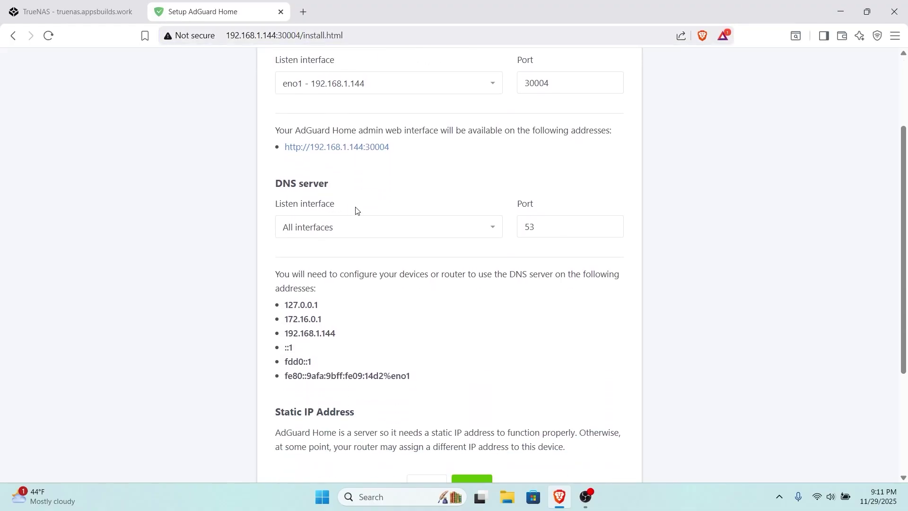
click(342, 237)
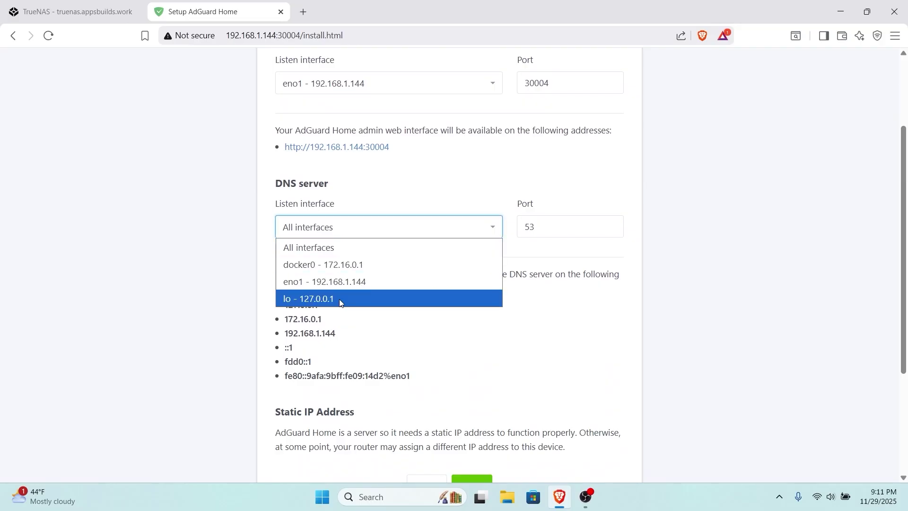
click(346, 282)
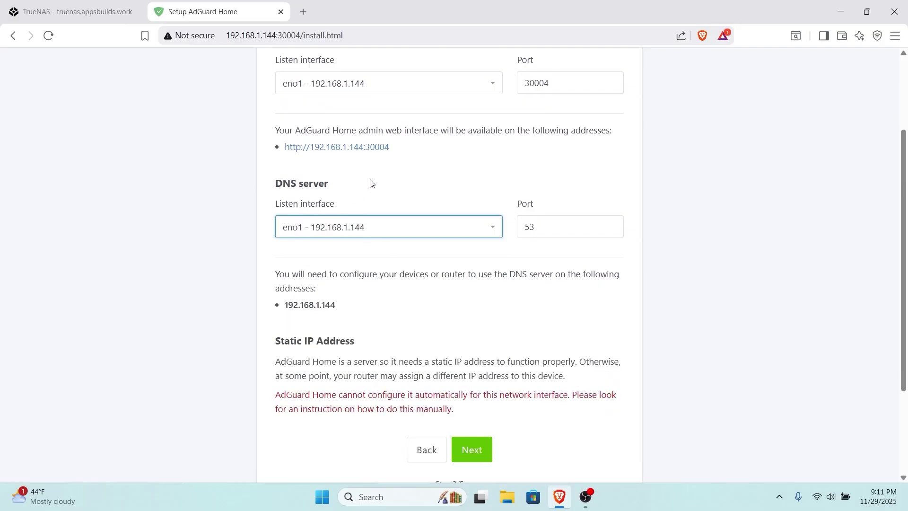
scroll(375, 204, down, 3)
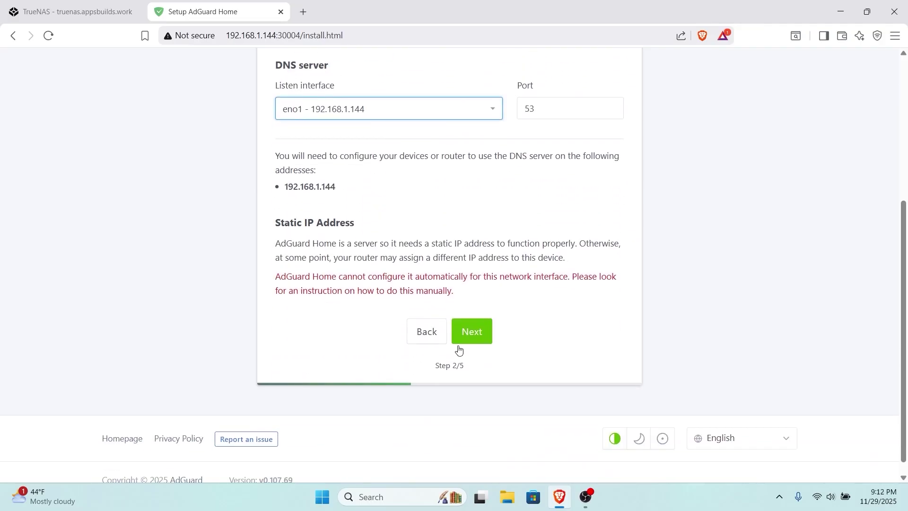
click(468, 335)
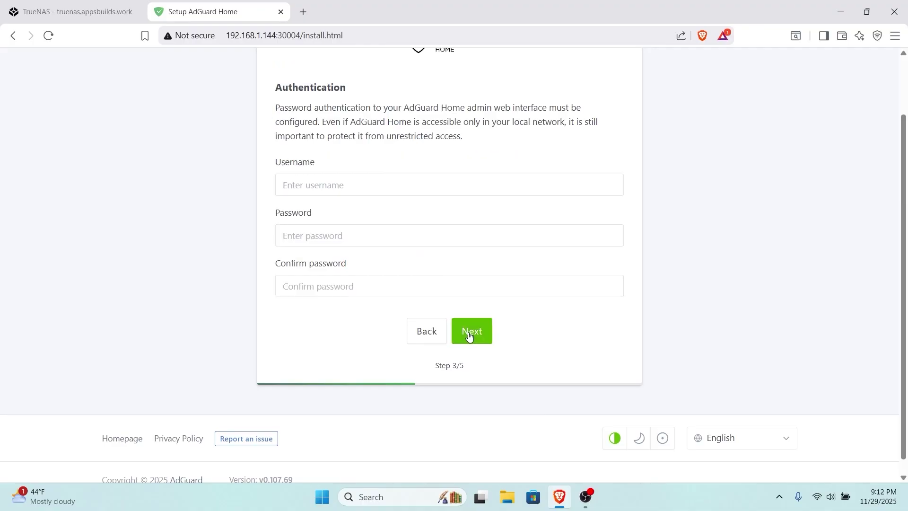
Try to create the admin login with username endless, entering and confirming the account password, and submit it.
scroll(384, 239, up, 2)
click(382, 246)
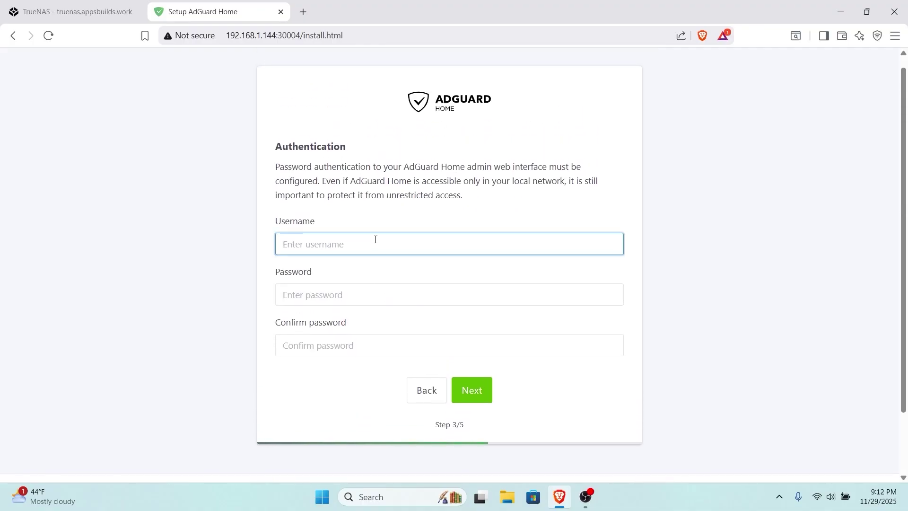
text(endless)
key(Tab)
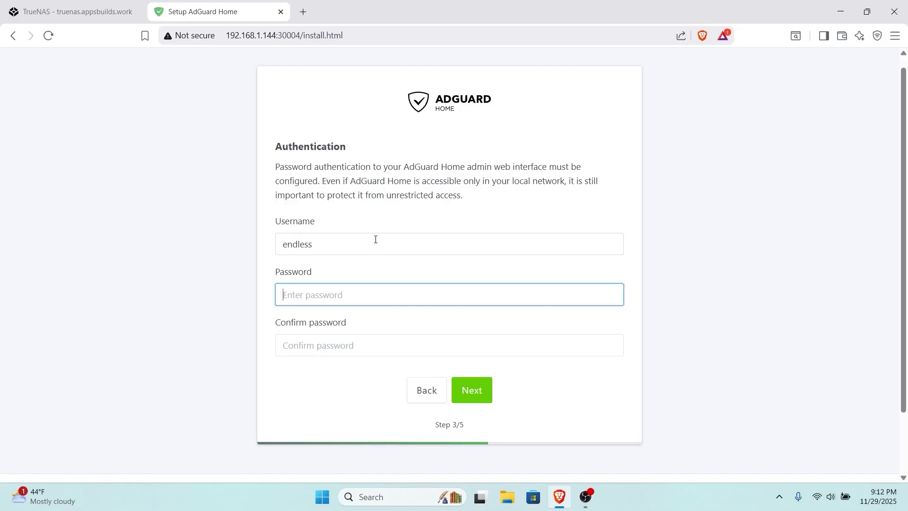
text(•)
key(Tab)
text(•)
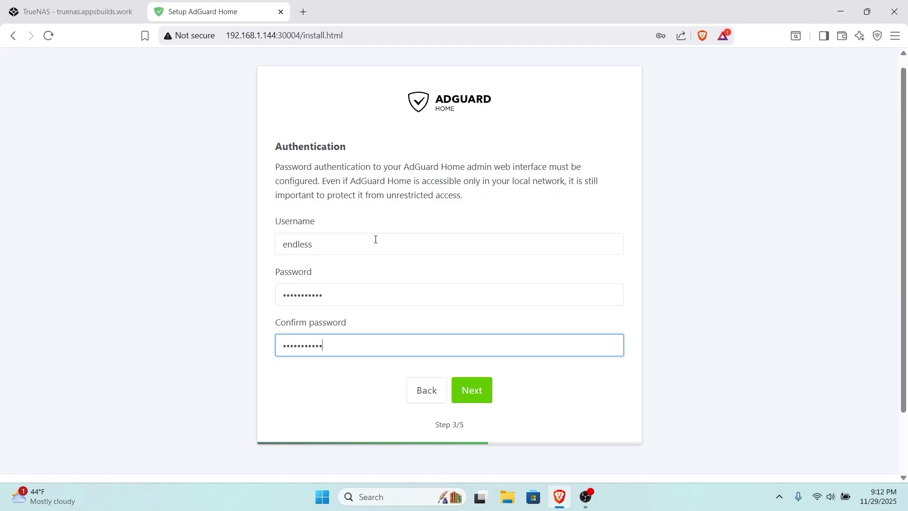
key(Return)
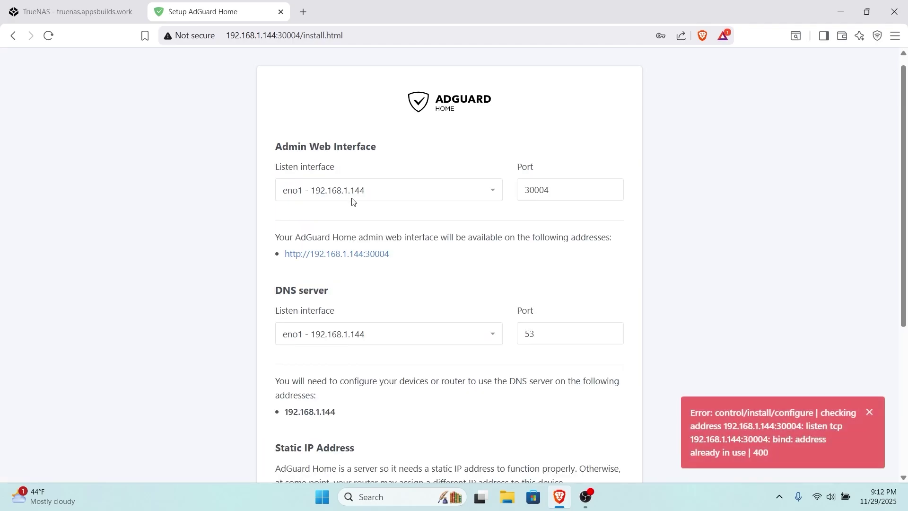
Change the admin web interface port to 30003 and continue to the authentication step.
scroll(353, 202, down, 1)
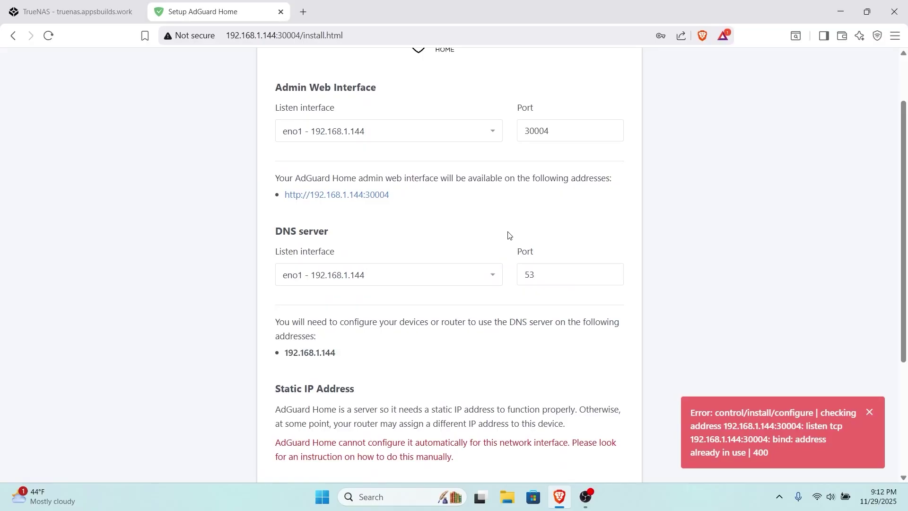
click(562, 138)
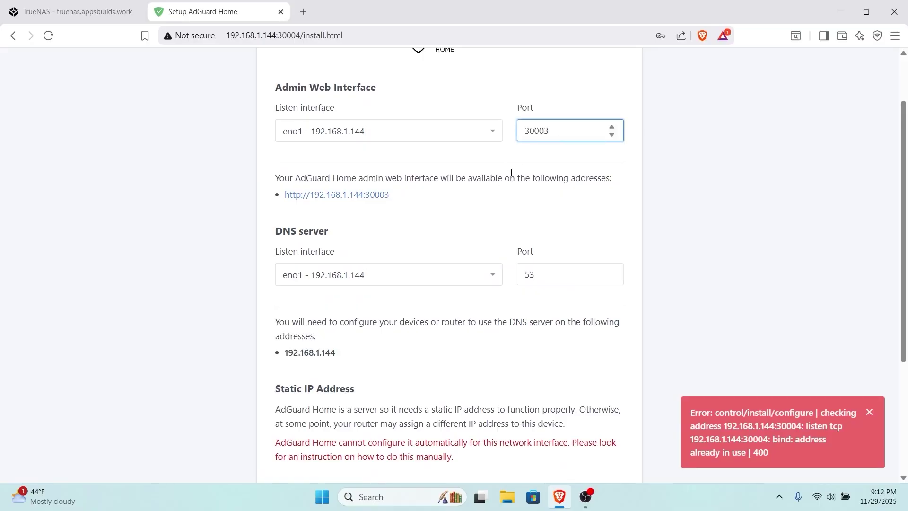
click(488, 208)
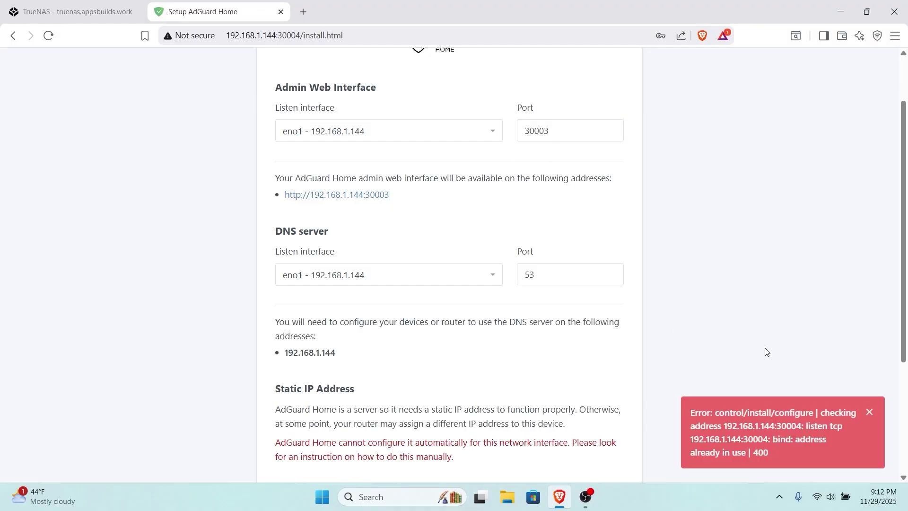
scroll(821, 391, down, 5)
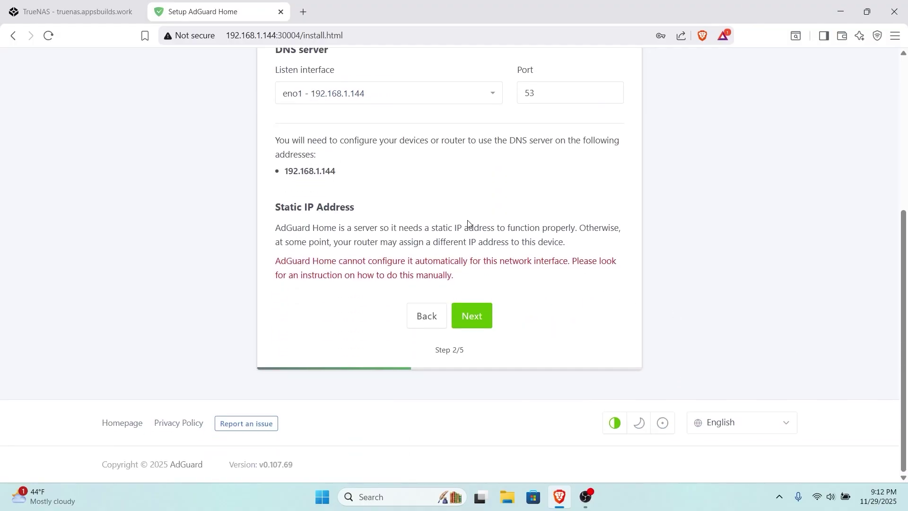
click(472, 315)
Save the offered AdGuard Home login in the browser's password manager.
scroll(558, 246, up, 1)
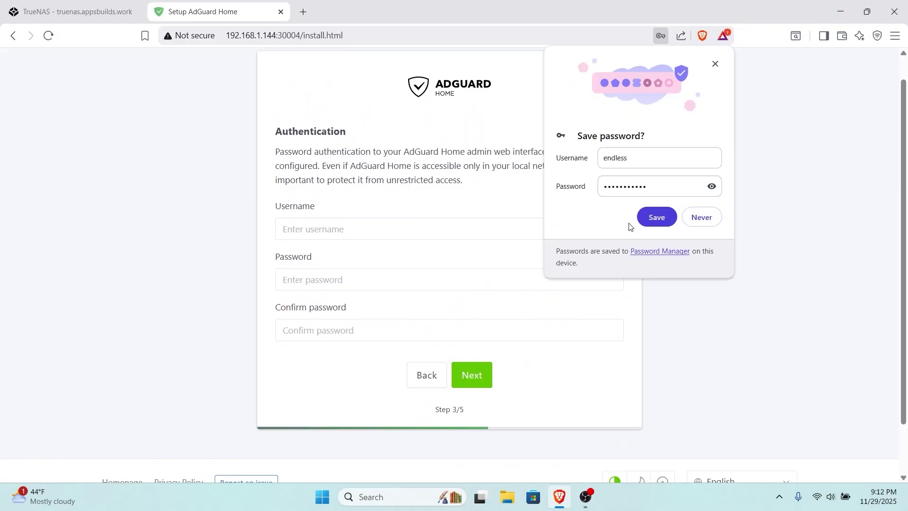
click(359, 229)
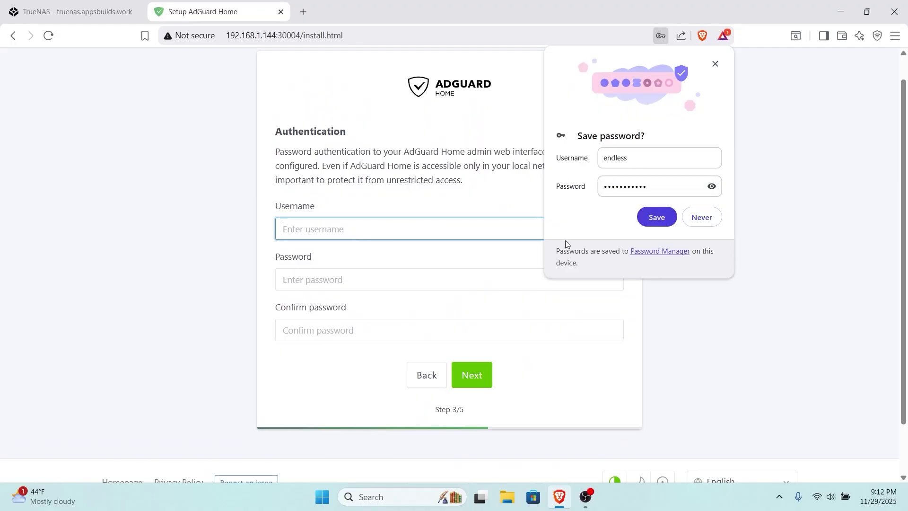
click(644, 227)
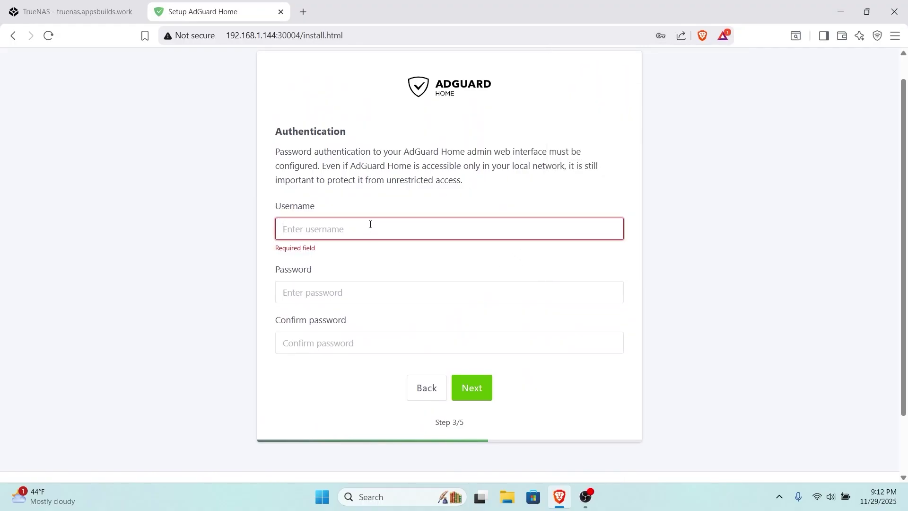
Enter endless as the admin username, fill in and confirm the account password, and submit the authentication form.
text(endless)
key(Tab)
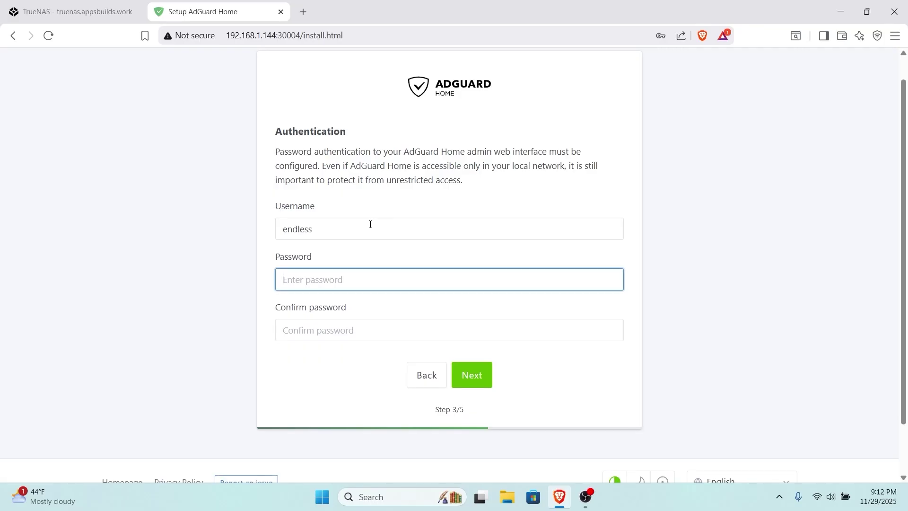
text(••••••••)
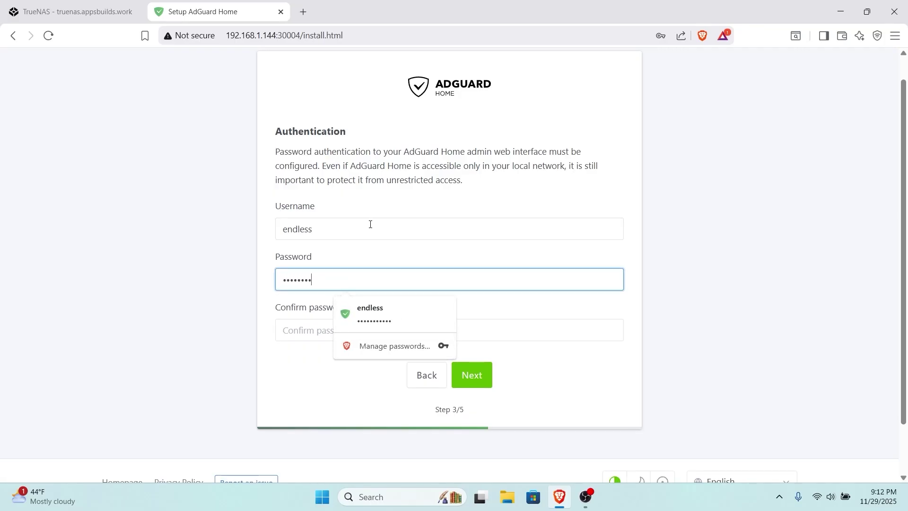
text(•••)
key(Tab)
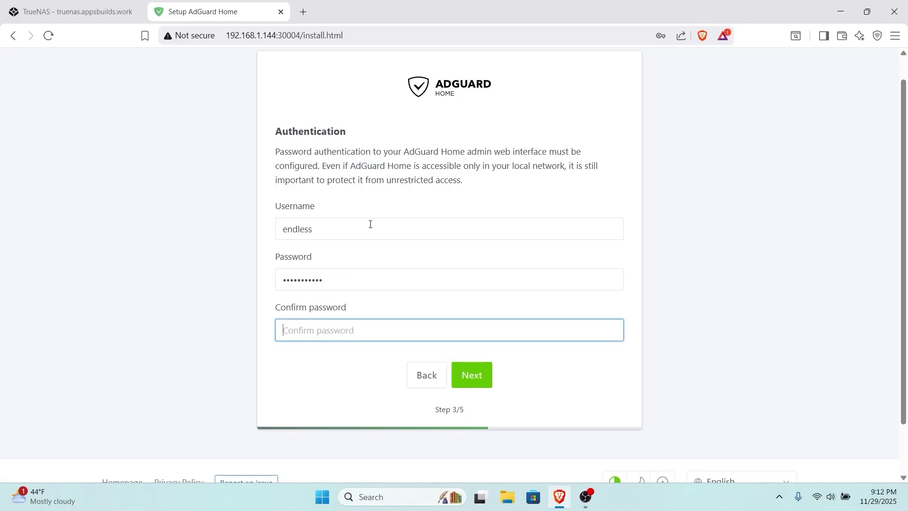
text(••••••••••••••••)
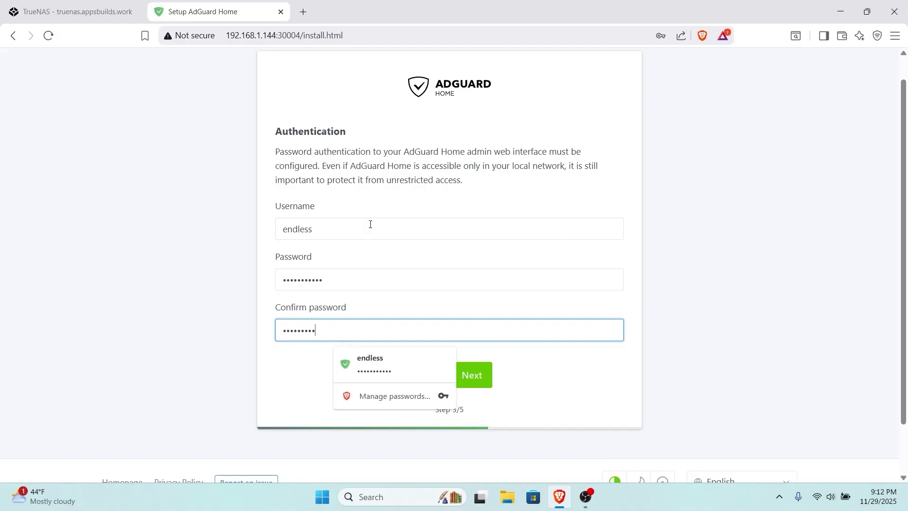
text(•••)
click(400, 366)
click(468, 381)
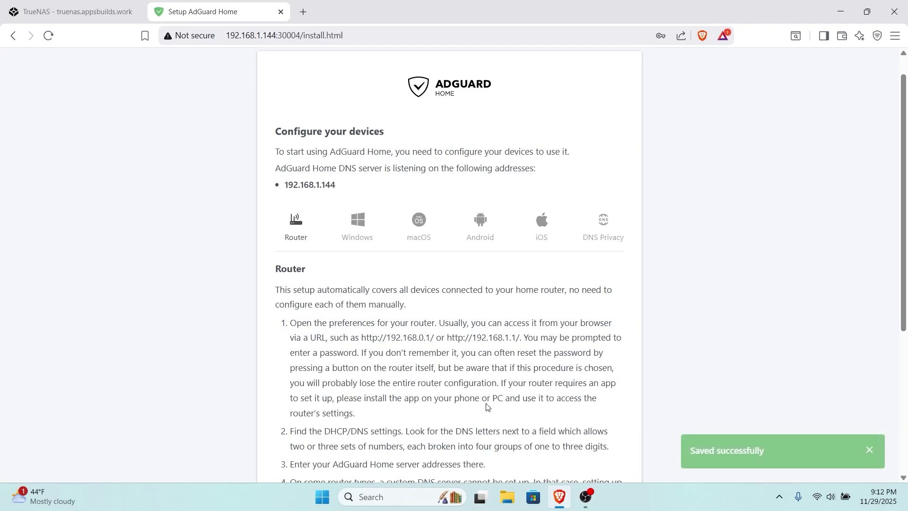
Continue past the router configuration instructions, finish the setup and open the AdGuard Home dashboard.
scroll(397, 264, down, 1)
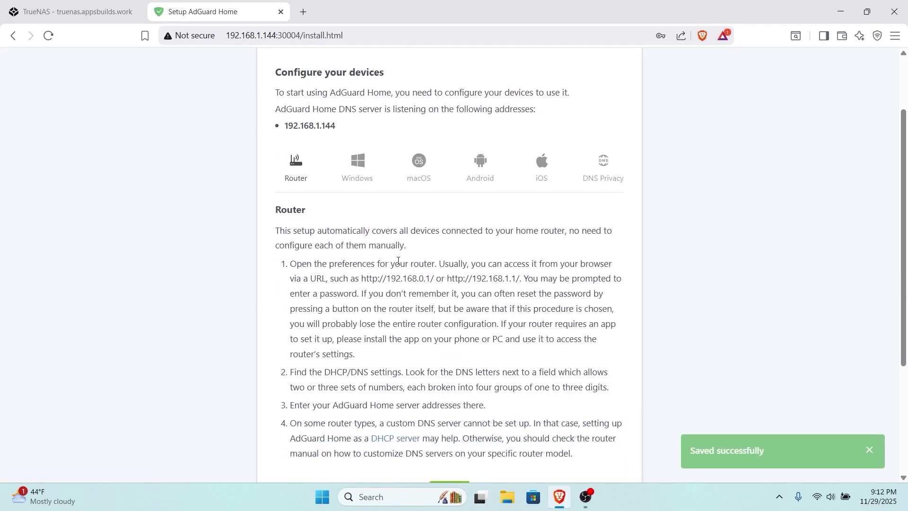
scroll(362, 180, down, 3)
click(450, 315)
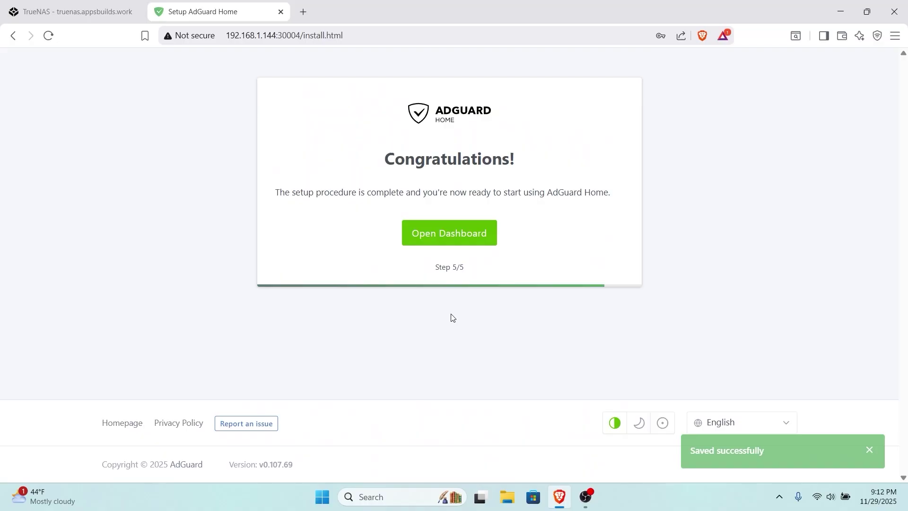
click(456, 237)
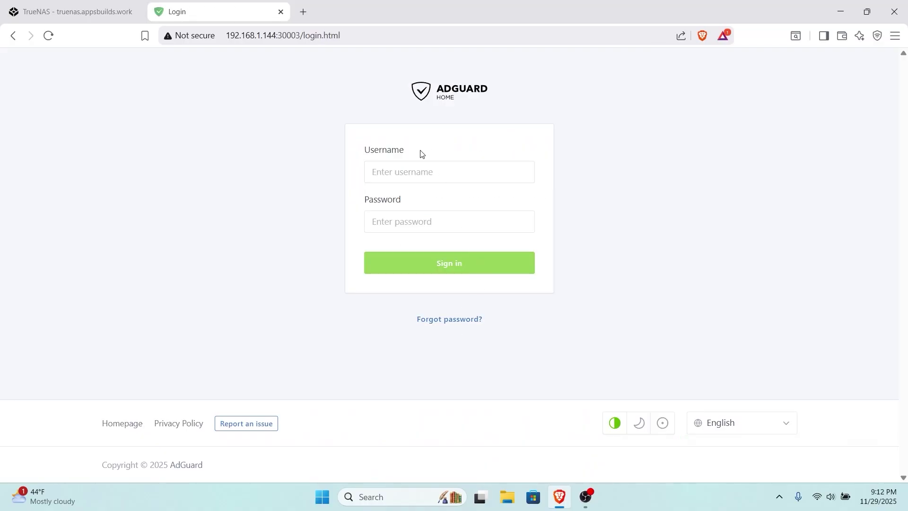
Sign in with the username endless and the account password, and save the login in the browser's password manager.
click(430, 174)
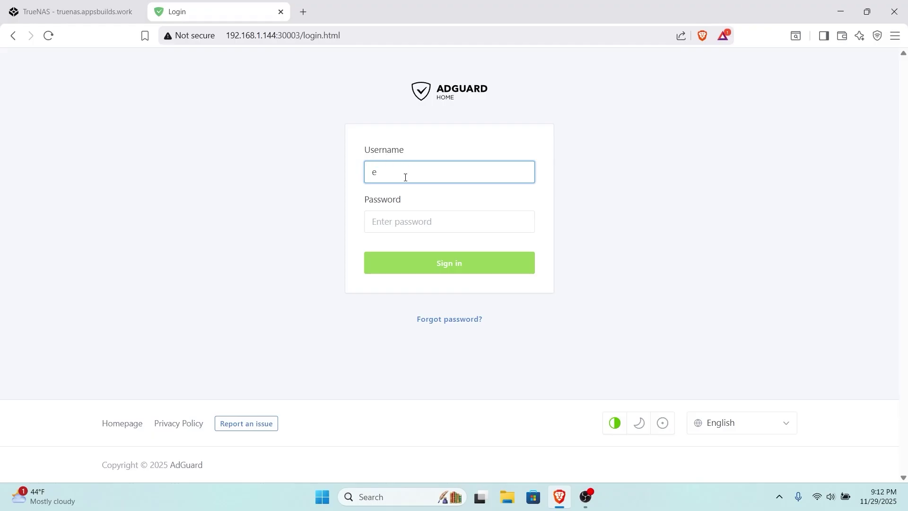
text(ndless)
key(Tab)
text(•••••••••)
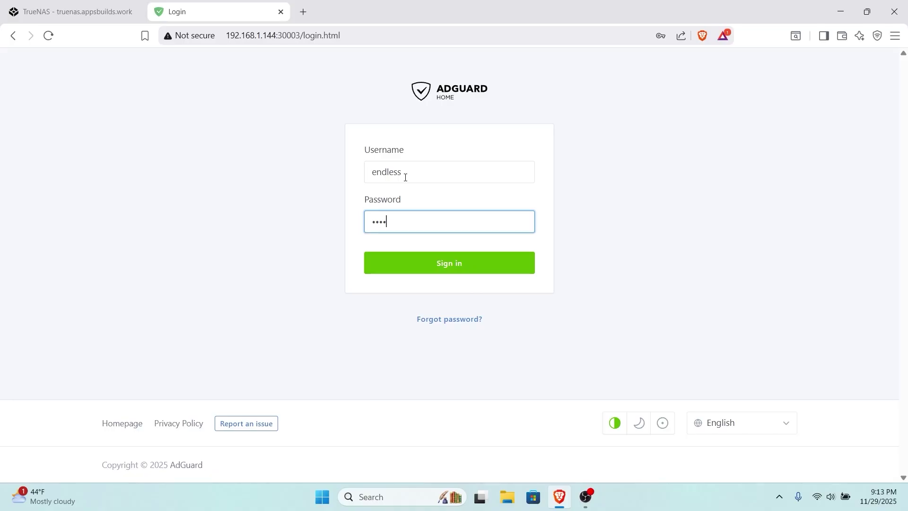
text(••)
key(Return)
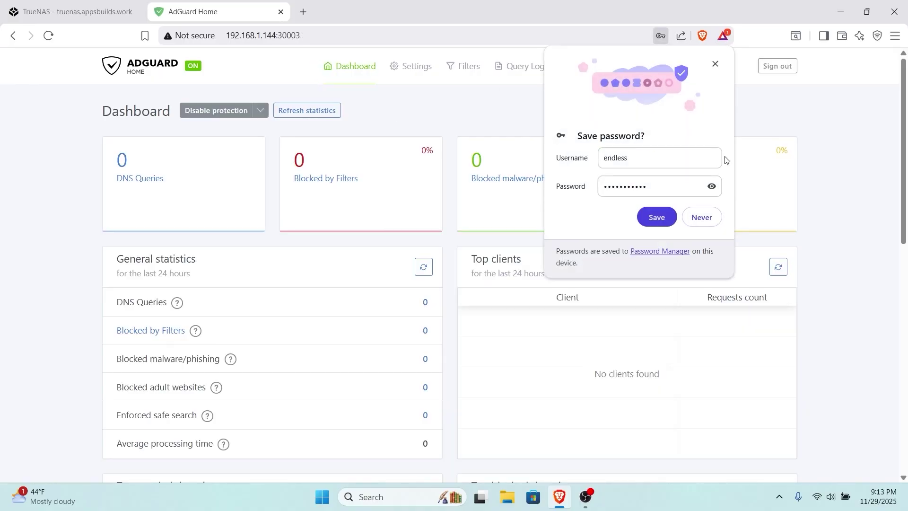
click(667, 216)
Open the DHCP settings and select eno1 - 192.168.1.144 as the DHCP interface.
scroll(258, 231, down, 2)
scroll(383, 265, down, 8)
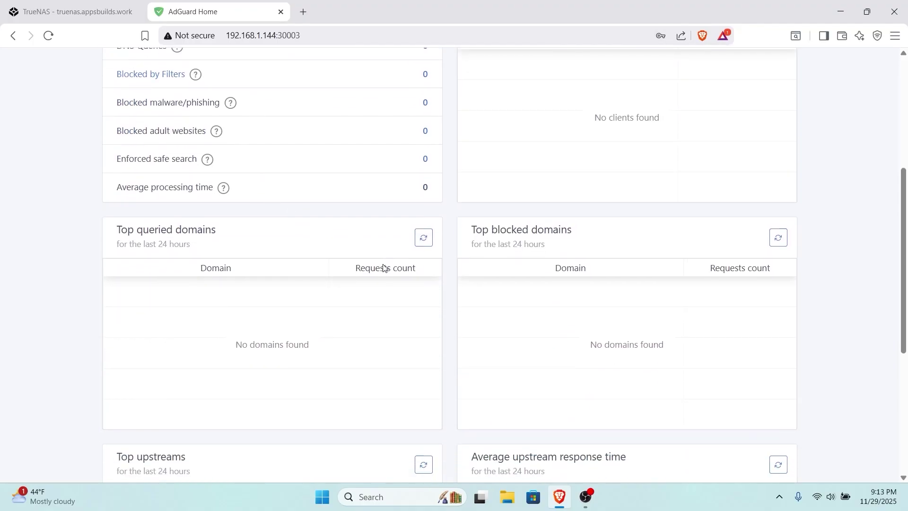
scroll(381, 265, up, 10)
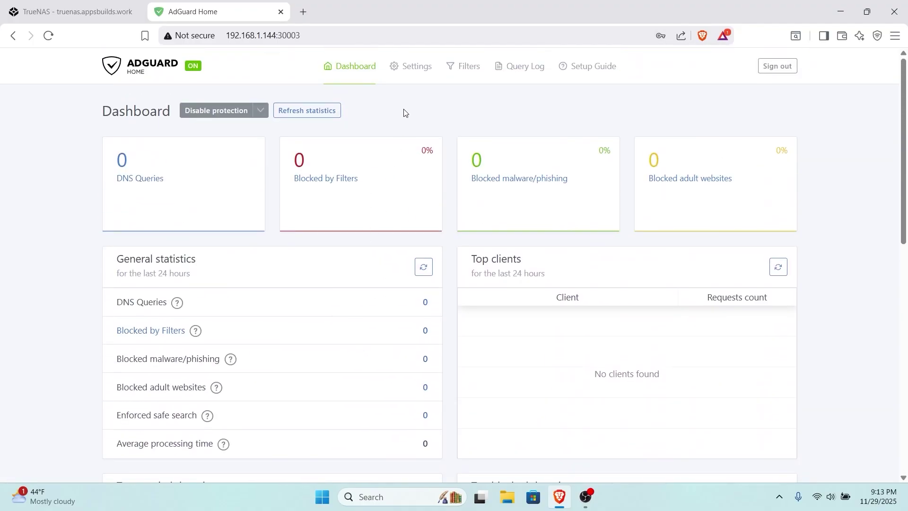
mouse_move(414, 76)
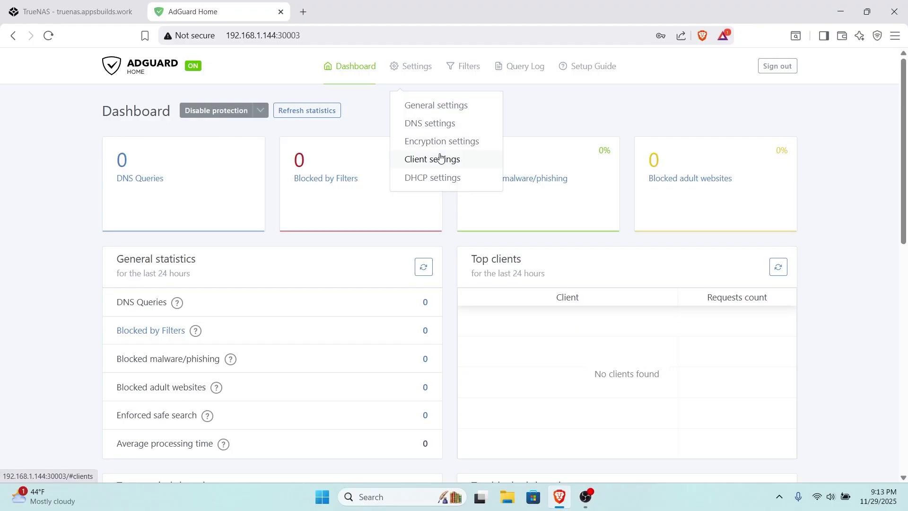
click(443, 178)
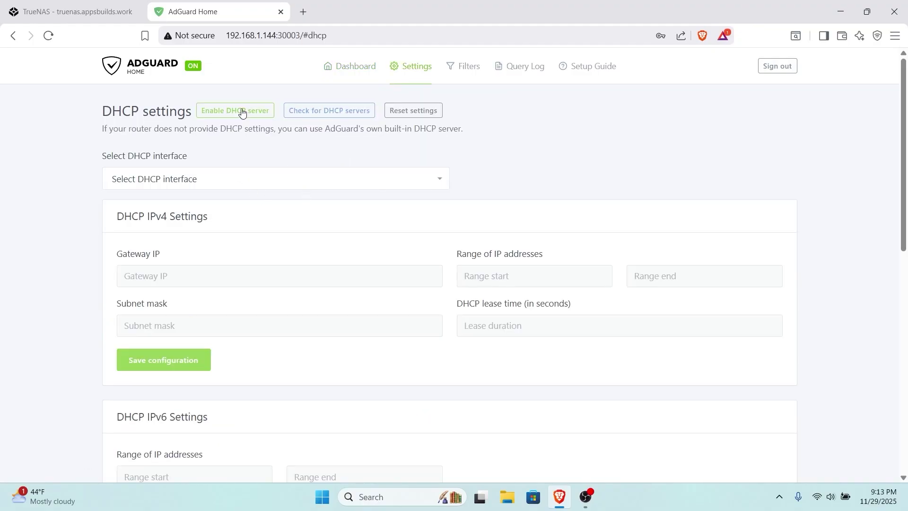
click(199, 182)
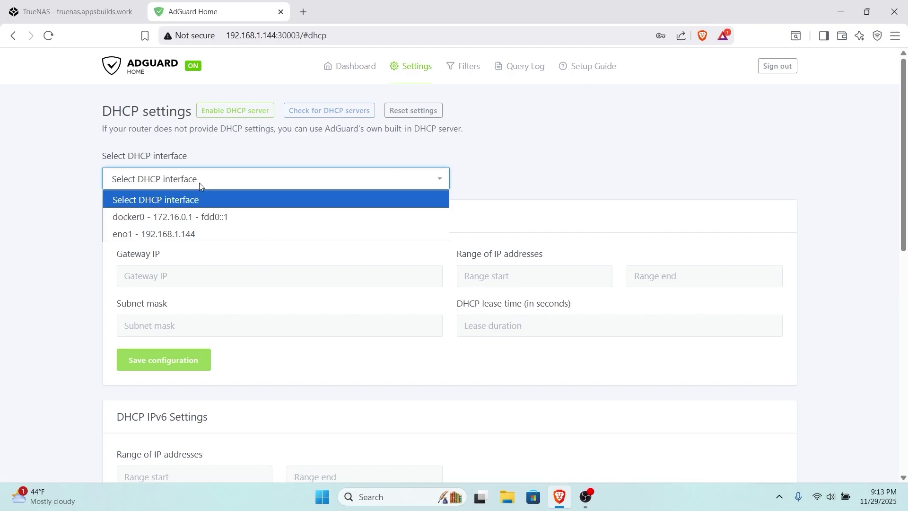
click(195, 231)
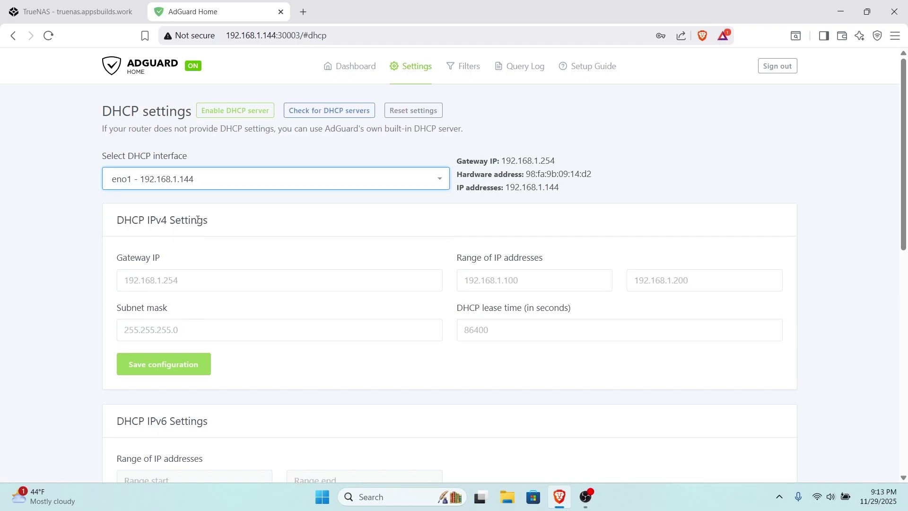
Check the network for existing DHCP servers on the selected interface.
click(320, 156)
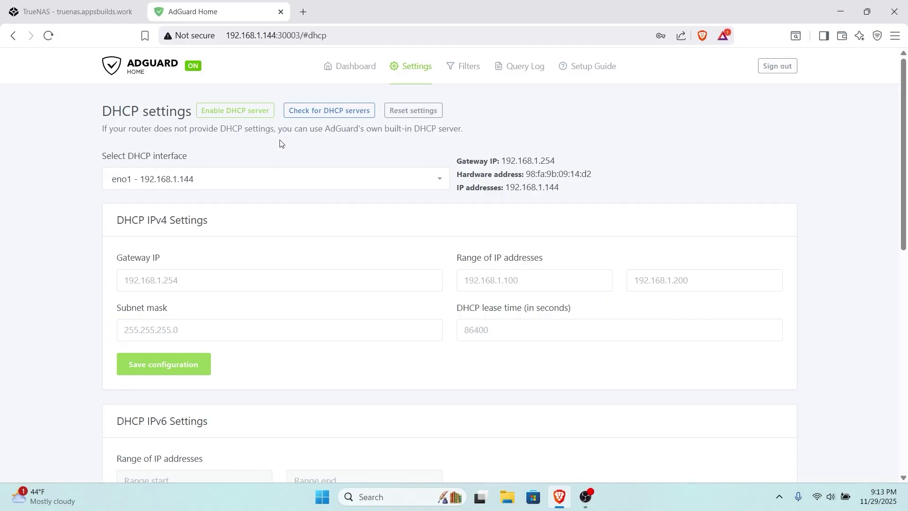
click(298, 112)
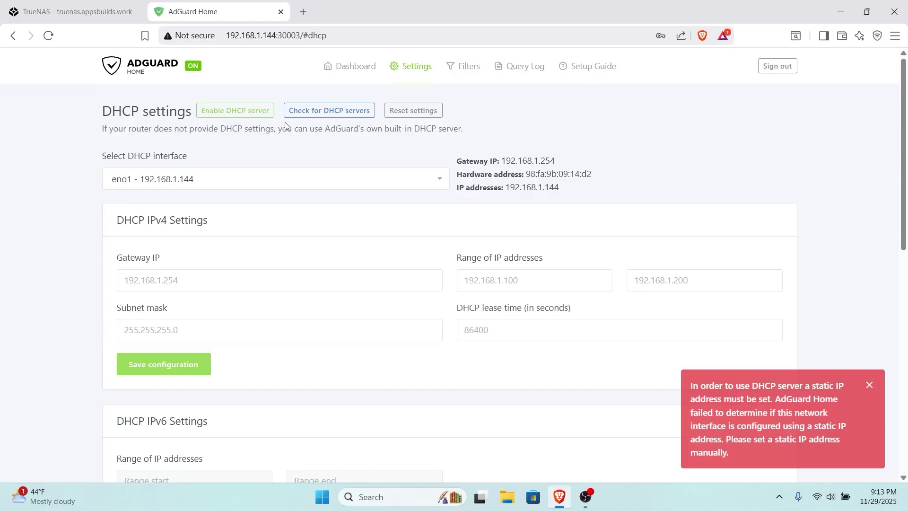
click(318, 111)
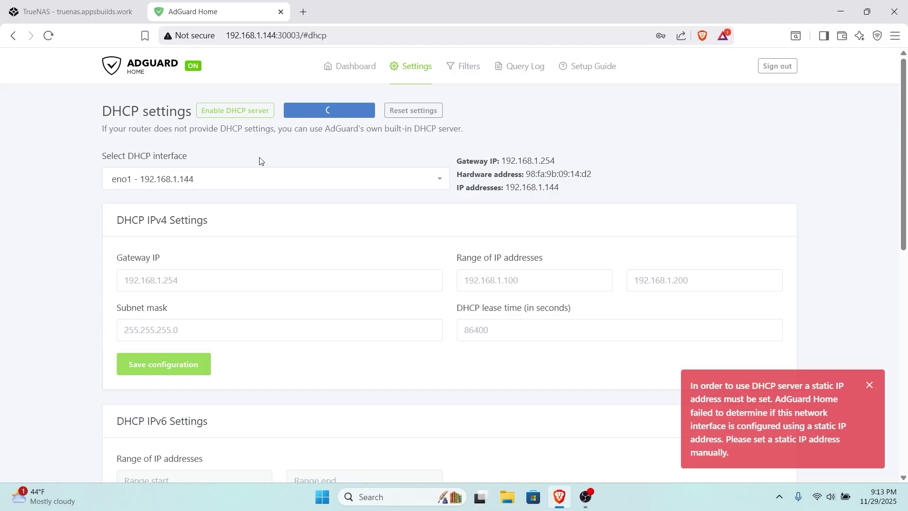
Set the DHCP IPv4 gateway IP to 192.168.1.254.
click(188, 266)
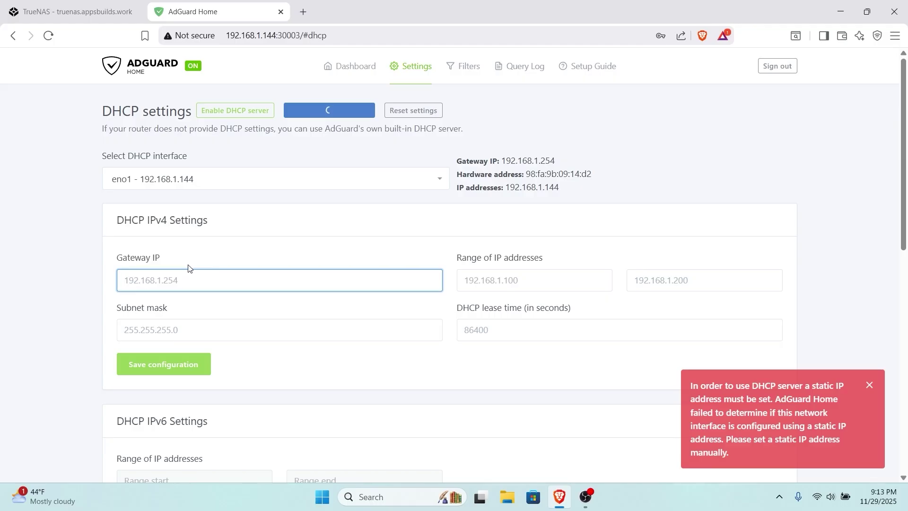
text(192.)
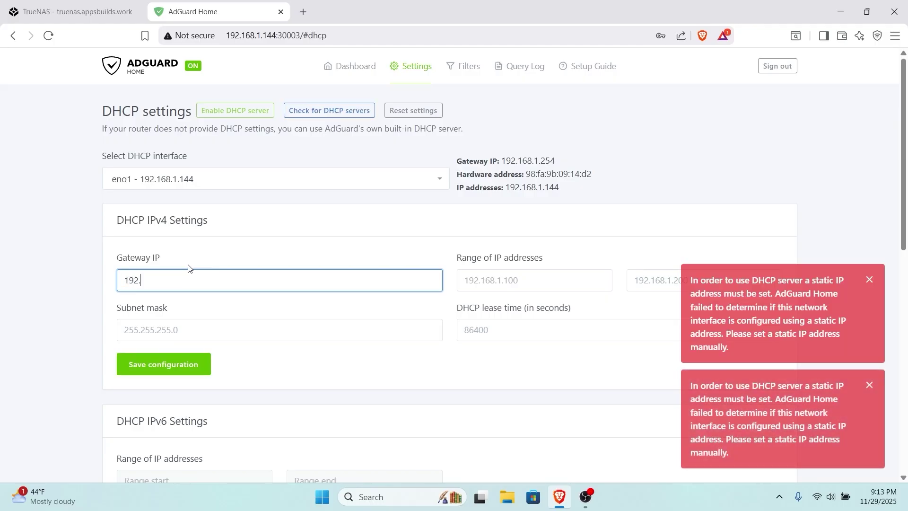
text(168.1.254)
Set the IPv4 address range from 192.168.1.10 to 192.168.1.255 and dismiss the error notifications.
click(497, 284)
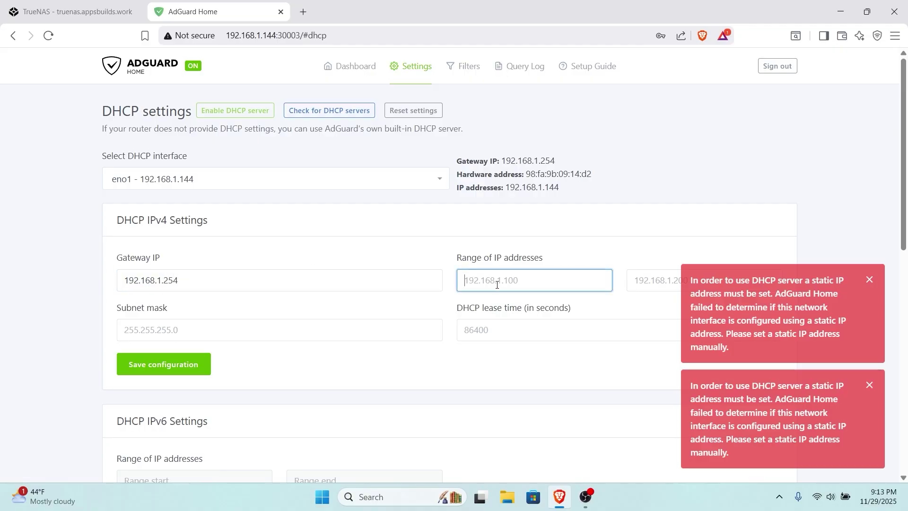
text(192.168.1.10)
click(869, 279)
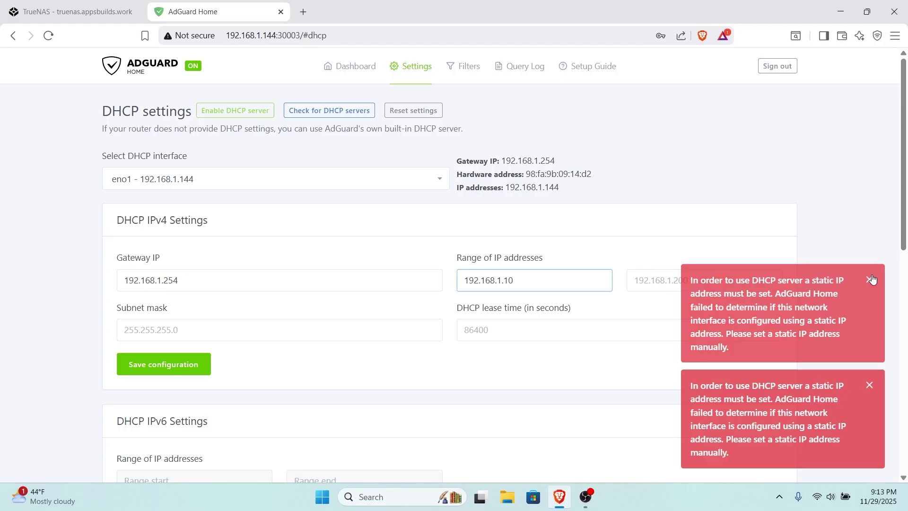
click(869, 385)
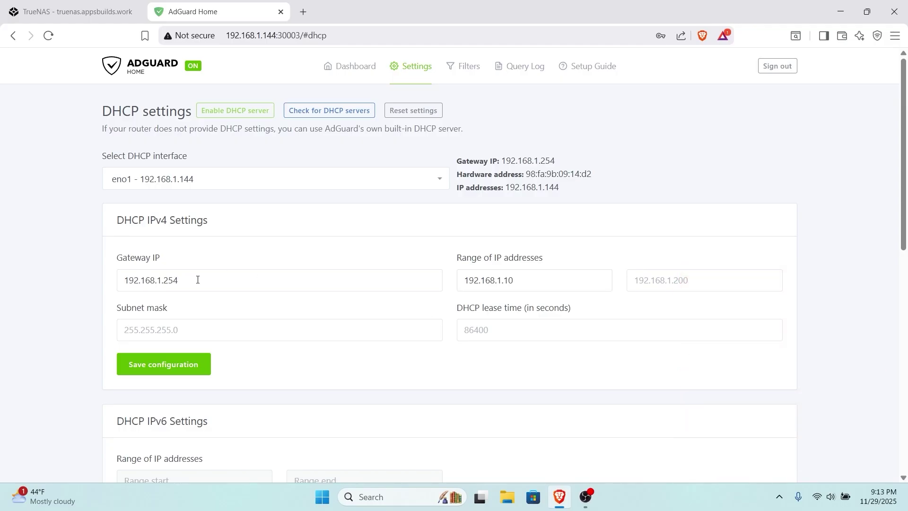
drag(198, 280, 75, 289)
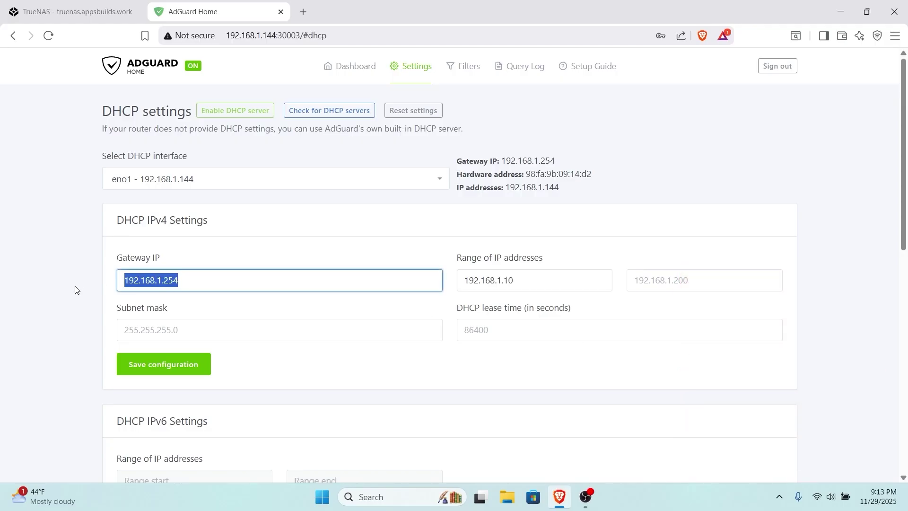
click(196, 280)
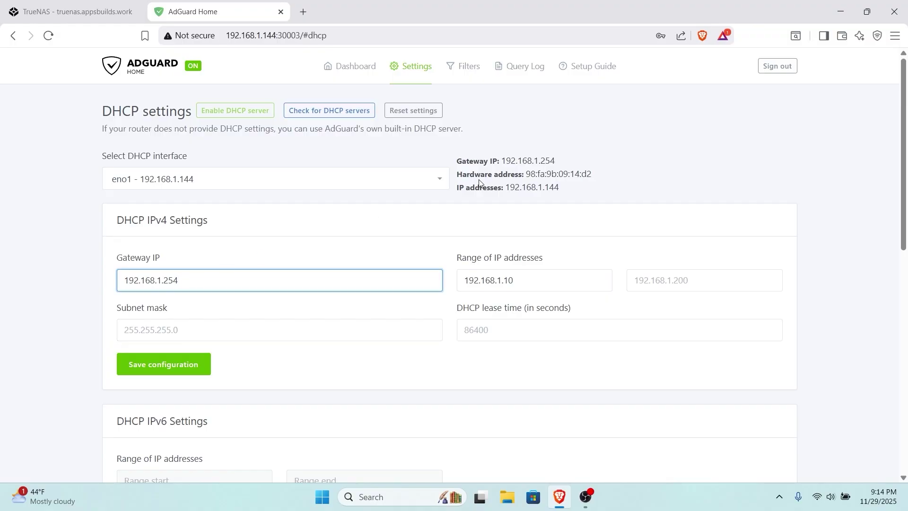
click(686, 286)
text(192)
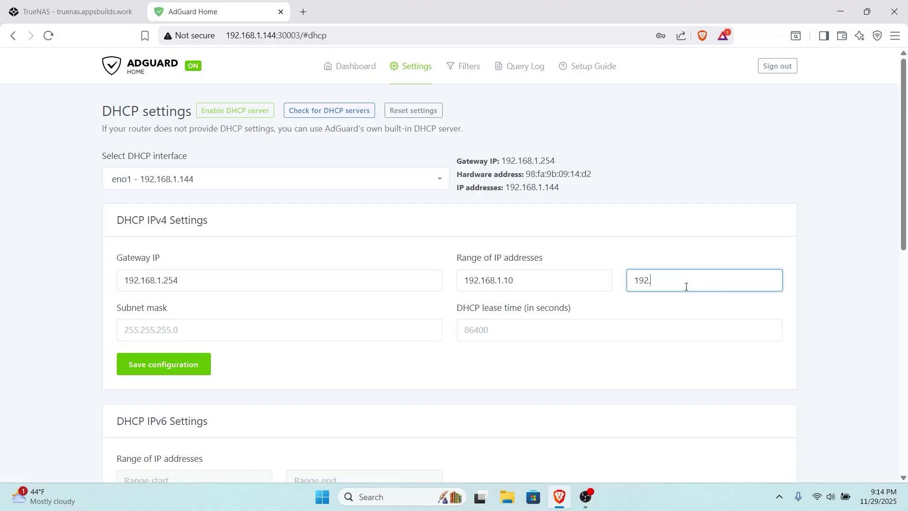
text(.168)
text(.1.255)
Set the subnet mask to 255.255.255.0 and the DHCP lease time to 86400 seconds, and try to save the IPv4 configuration.
click(300, 332)
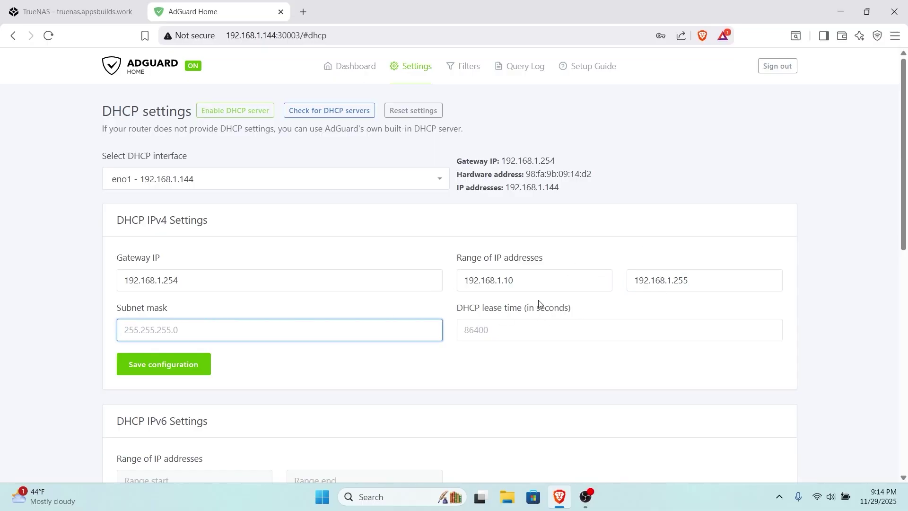
text(255.255.255.0)
click(522, 323)
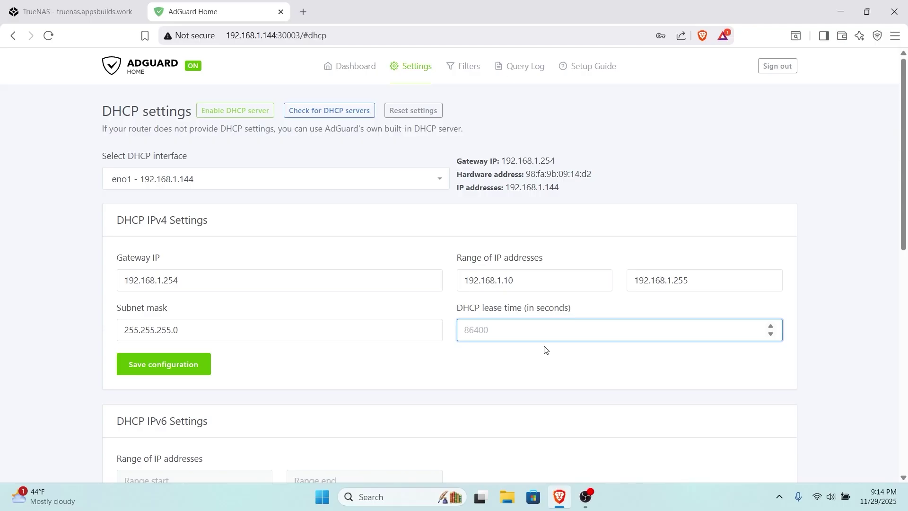
text(86400)
click(546, 350)
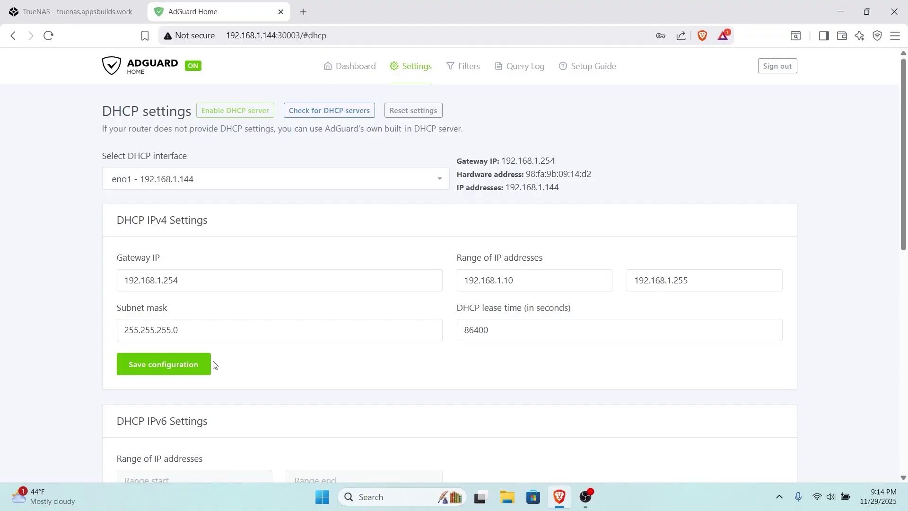
click(201, 365)
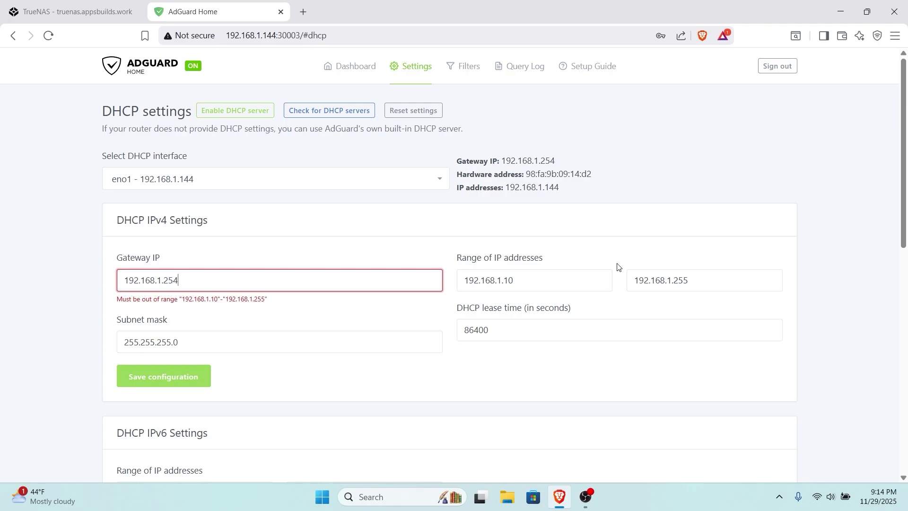
Change the end of the IPv4 address range to 192.168.1.253.
click(716, 282)
key(BackSpace)
key(BackSpace)
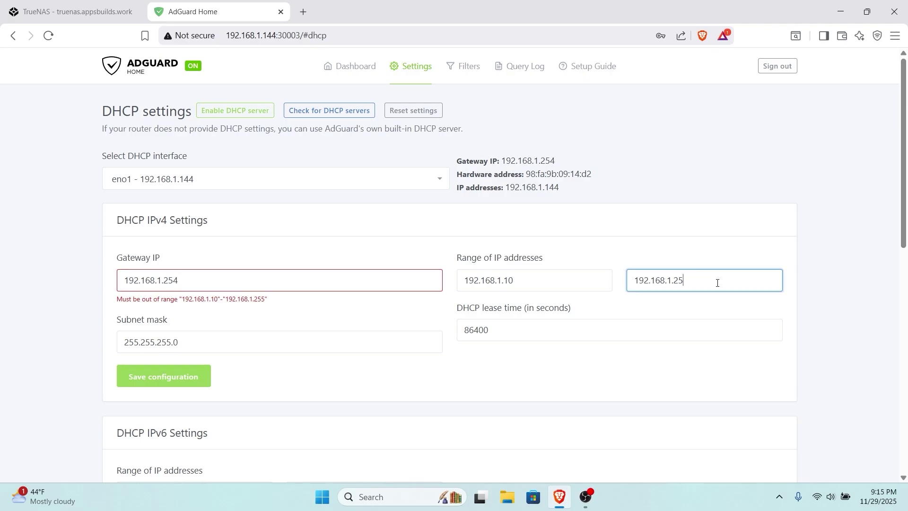
text(3)
key(BackSpace)
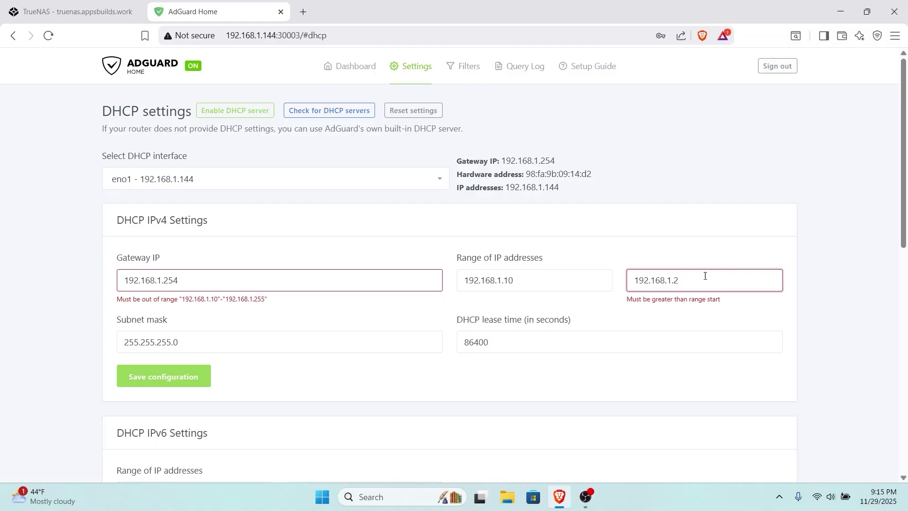
text(25)
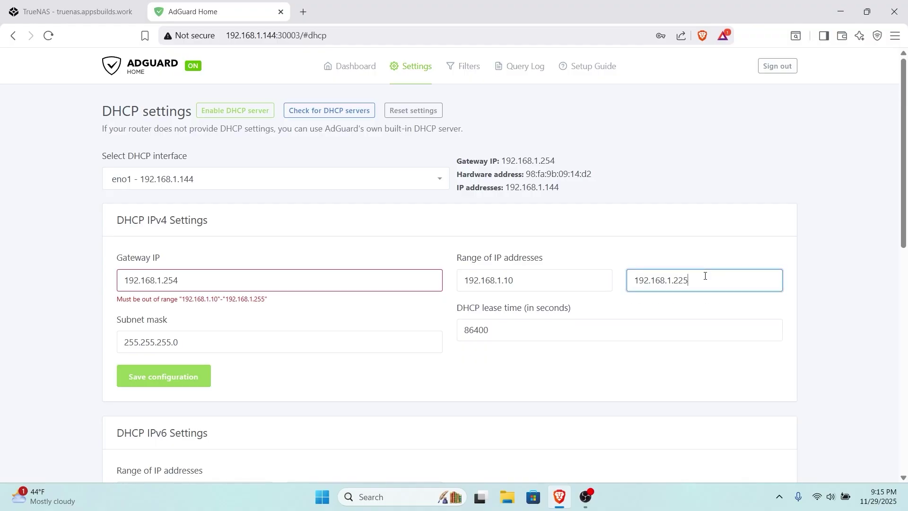
key(BackSpace)
key(BackSpace)
text(53)
click(668, 245)
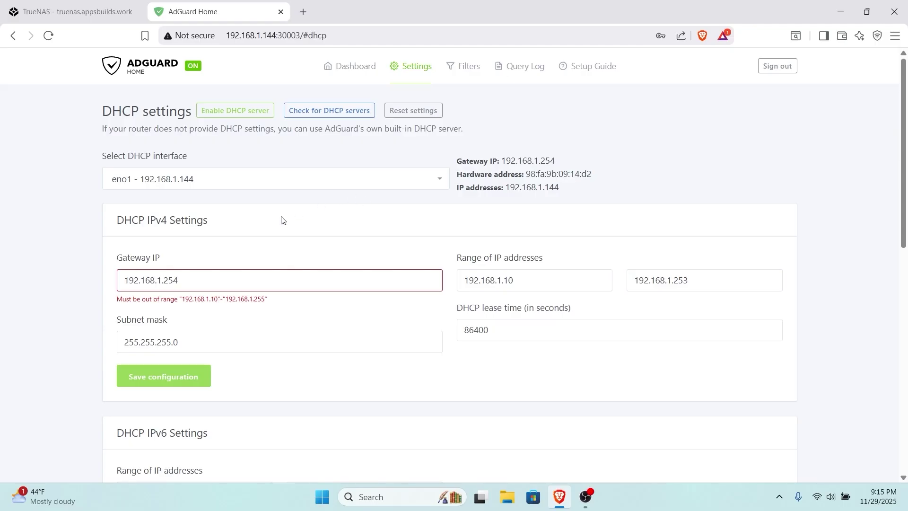
Re-enter the final digit of the gateway IP 192.168.1.254 and save the DHCP IPv4 configuration.
scroll(88, 318, down, 1)
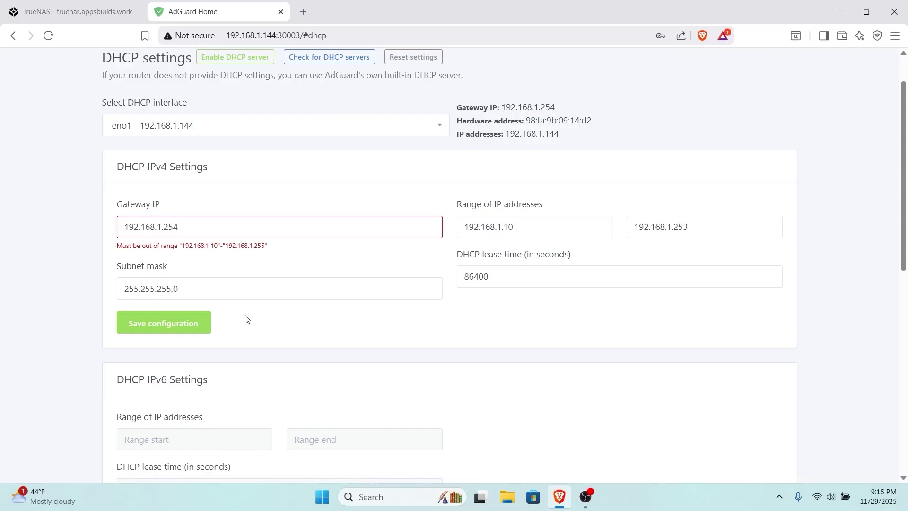
click(216, 221)
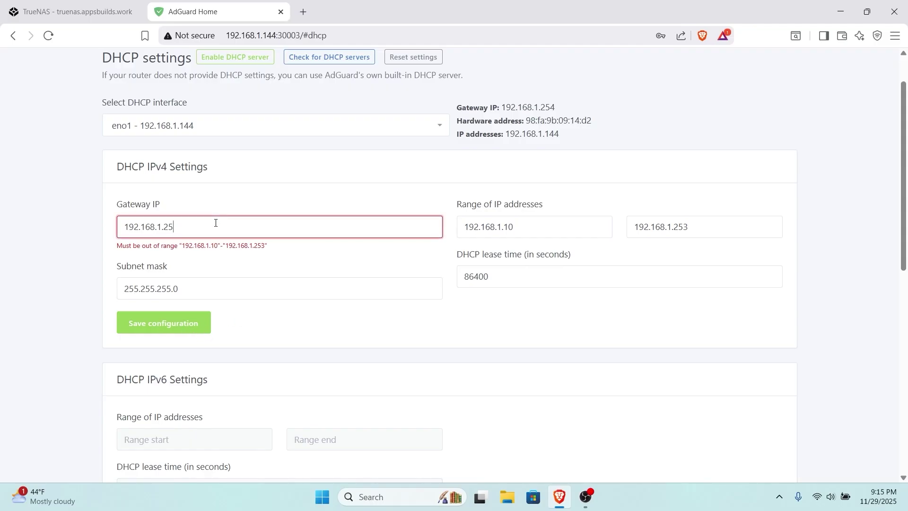
text(4)
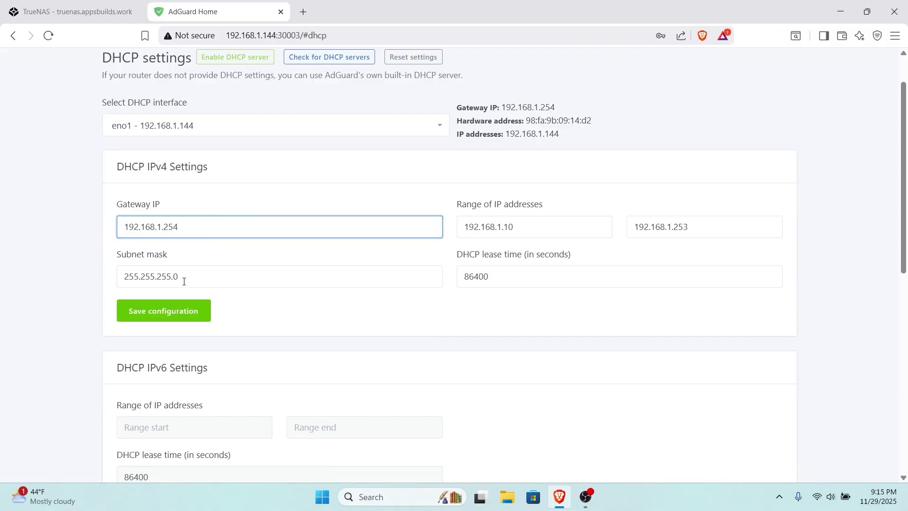
click(167, 316)
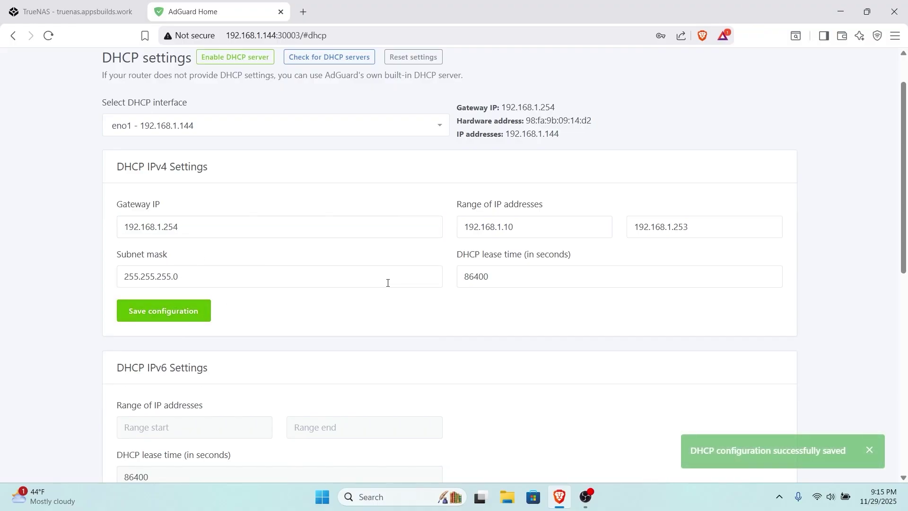
Check again for other DHCP servers on the network and try to enable the DHCP server.
scroll(388, 283, up, 2)
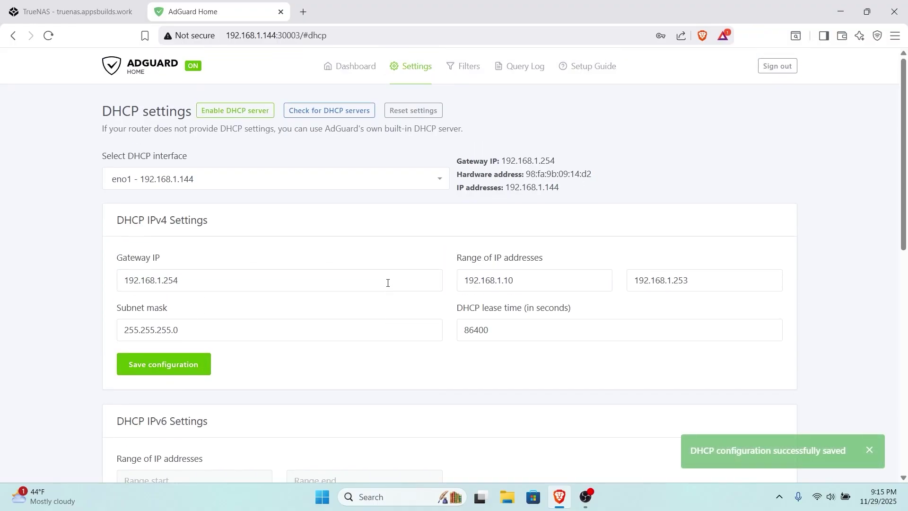
click(325, 110)
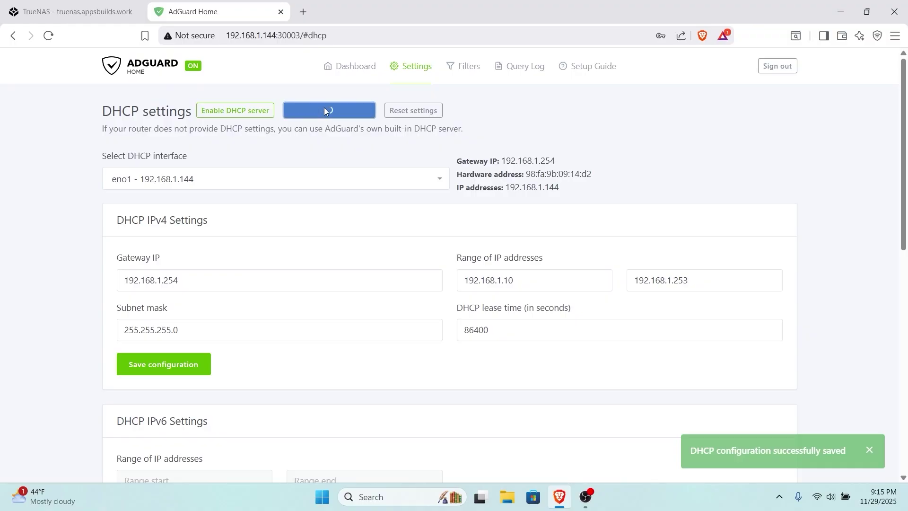
click(248, 115)
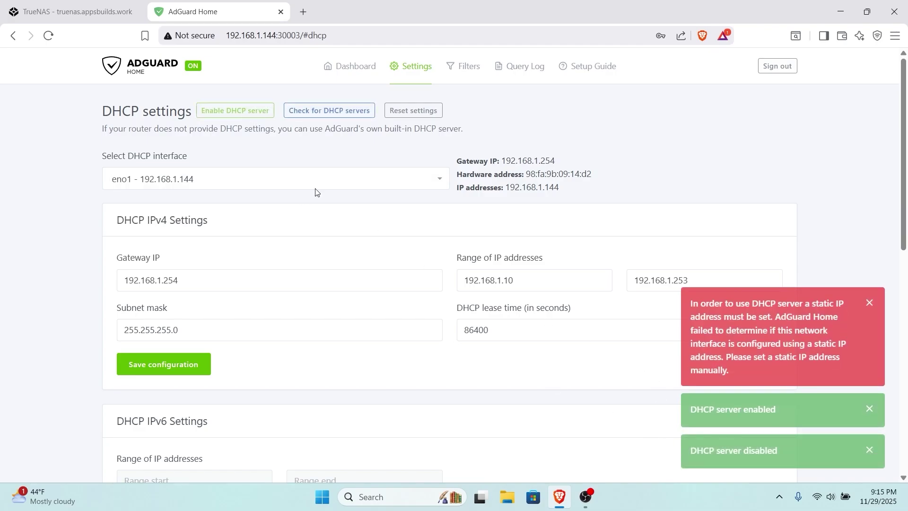
Repeat the check for other DHCP servers and enable AdGuard Home's DHCP server on interface eno1.
click(325, 112)
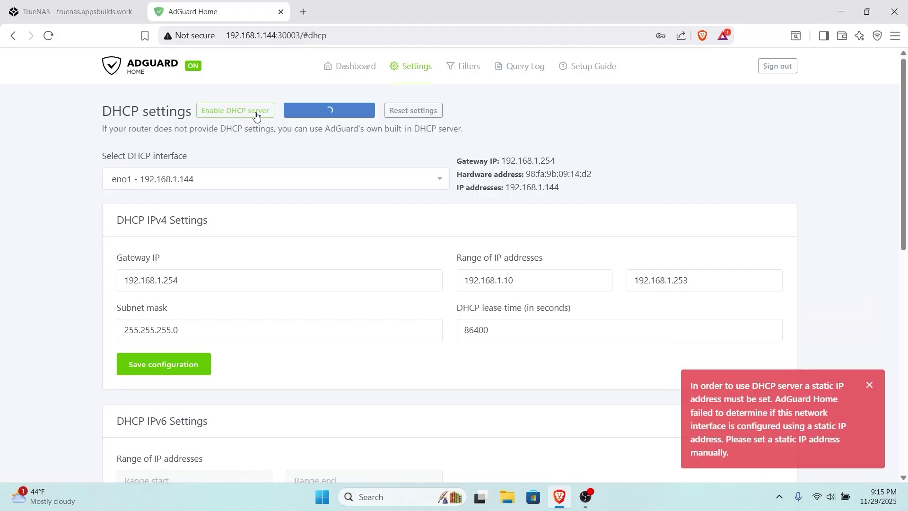
click(256, 115)
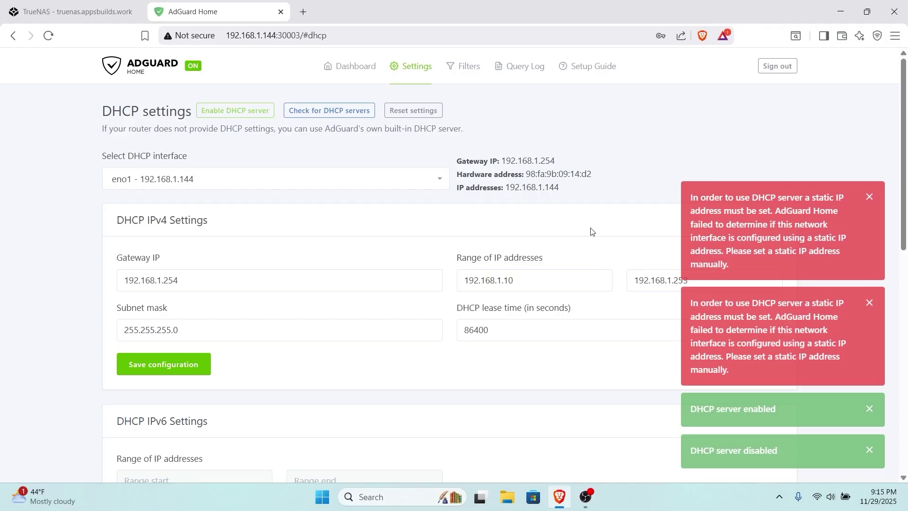
click(308, 112)
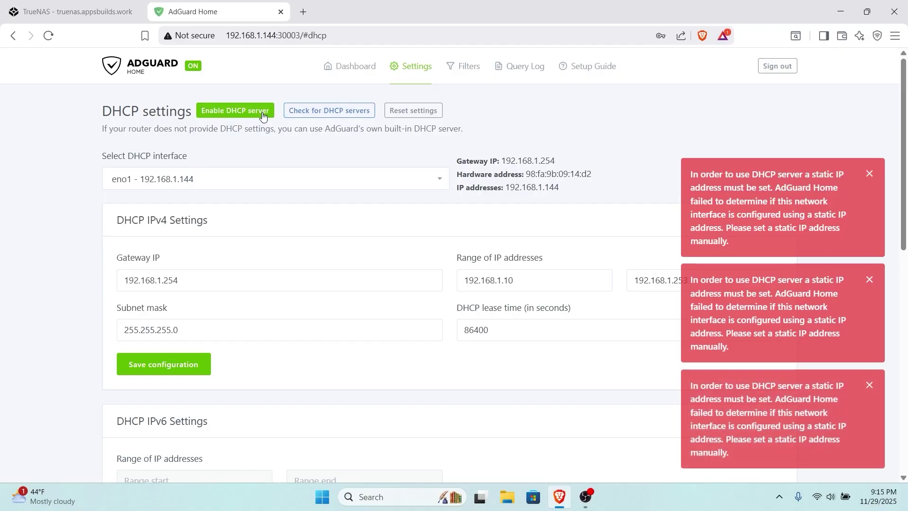
click(265, 116)
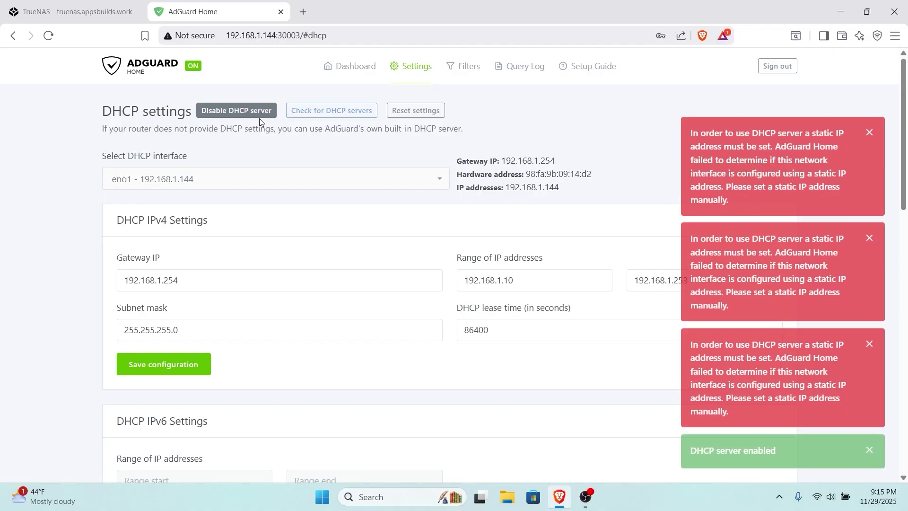
Dismiss the static IP error notifications and look through the IPv4, IPv6 and DHCP leases sections.
click(870, 345)
click(868, 240)
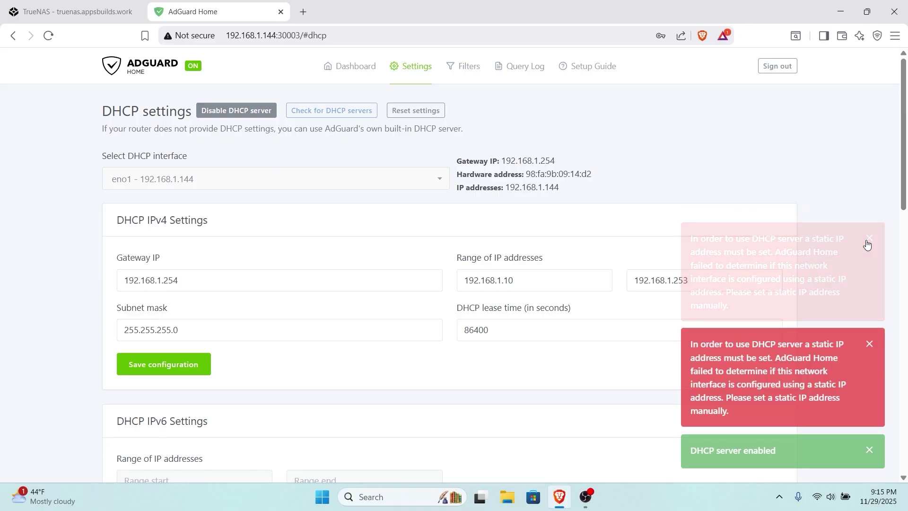
click(870, 345)
scroll(425, 347, down, 3)
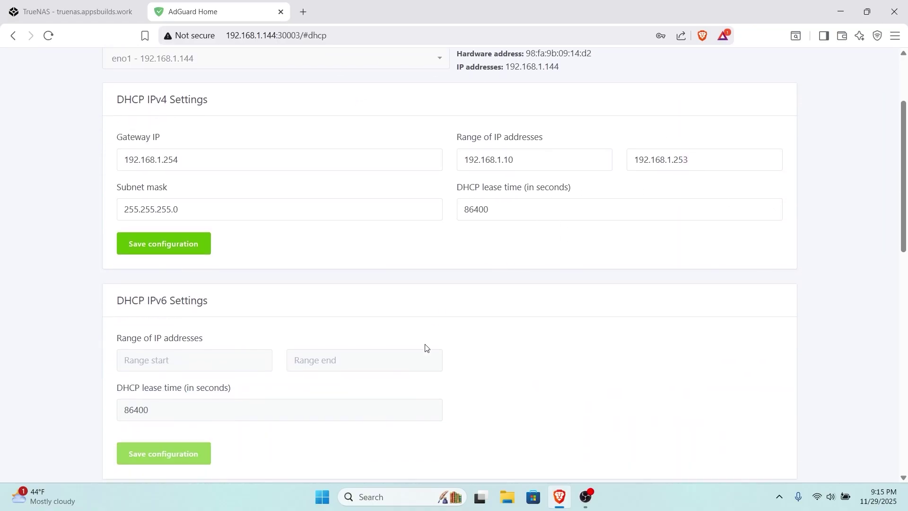
scroll(348, 324, down, 6)
scroll(292, 316, up, 8)
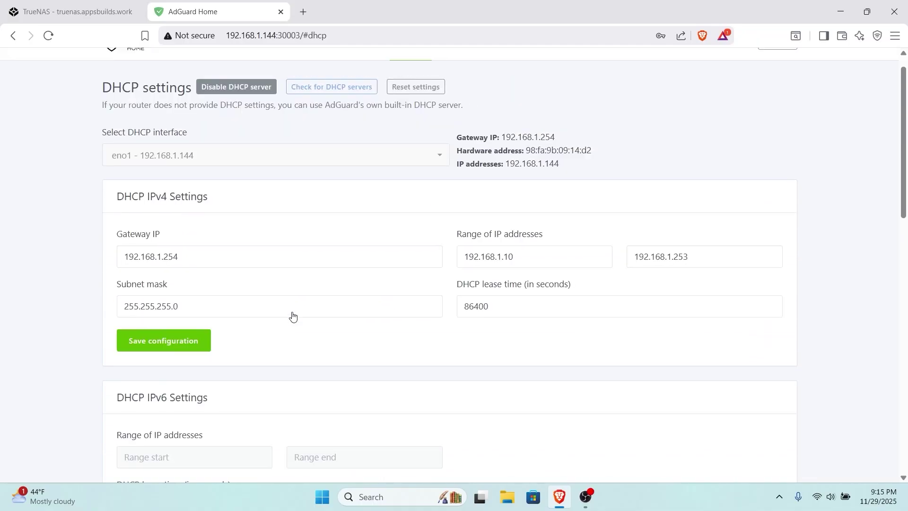
scroll(293, 317, up, 1)
scroll(270, 227, down, 12)
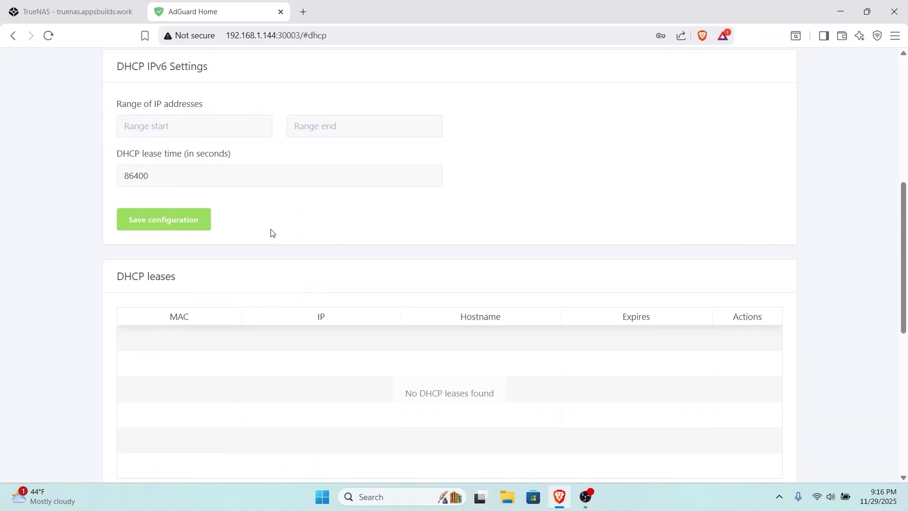
scroll(271, 232, up, 12)
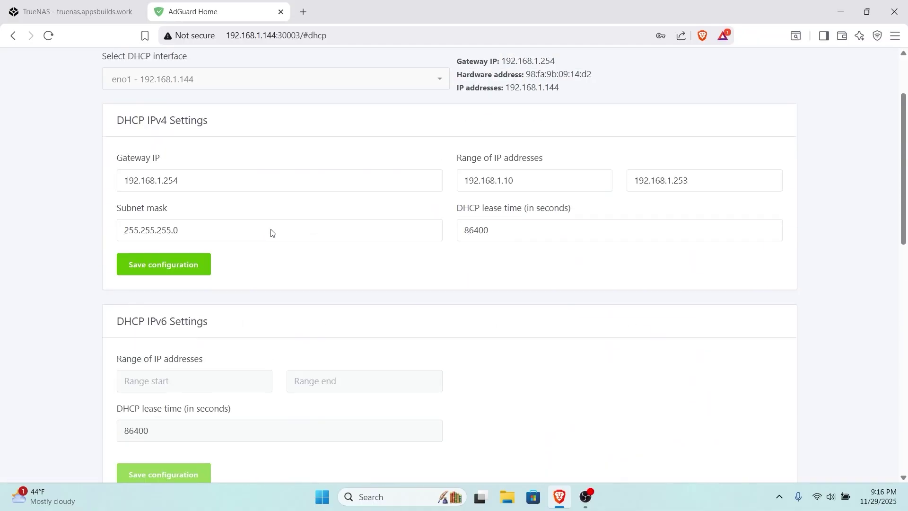
Open the router's admin page at 192.168.1.254 in a new tab, proceeding past the certificate warning.
click(304, 12)
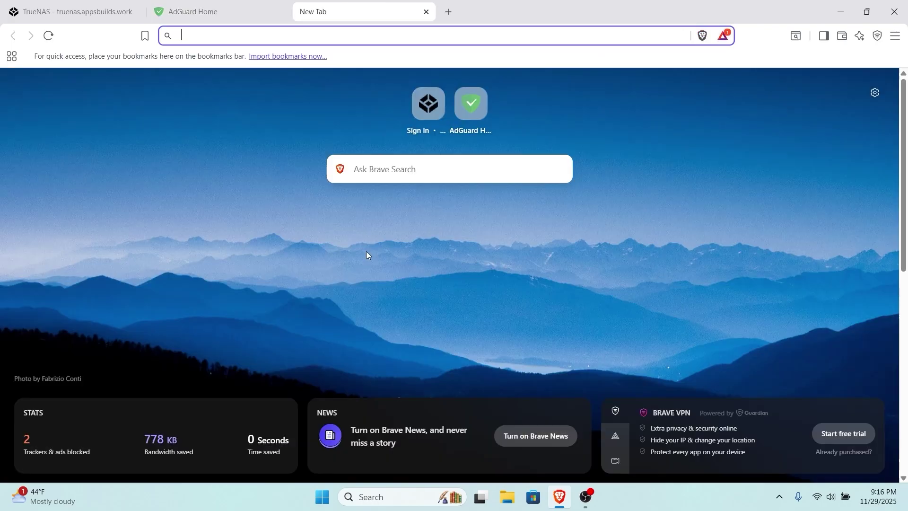
text(192.)
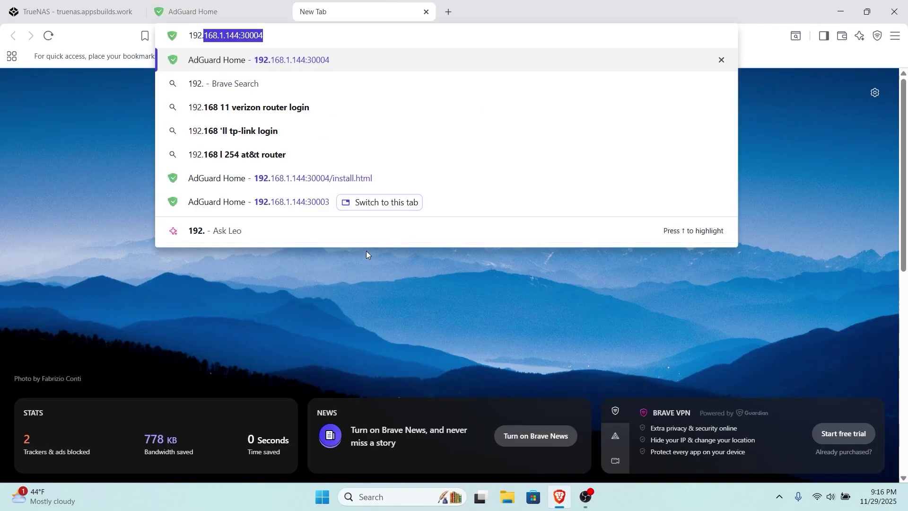
text(168)
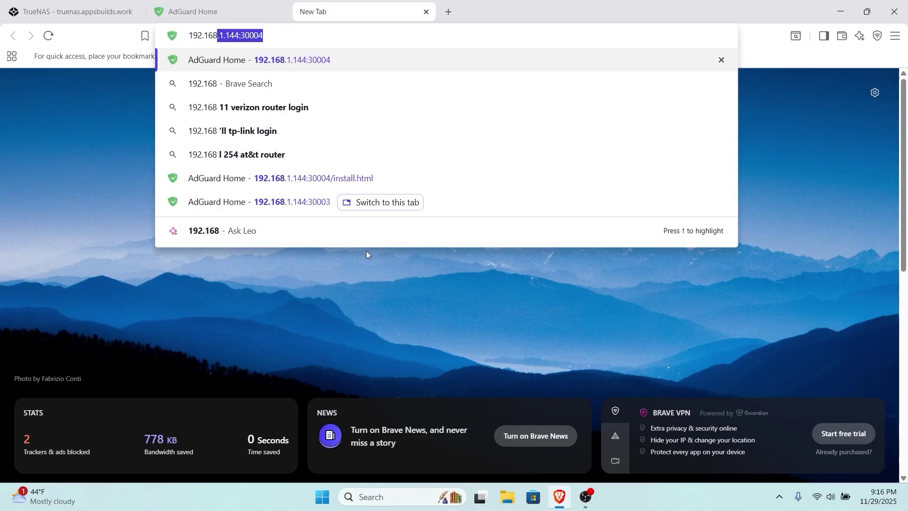
text(.1.)
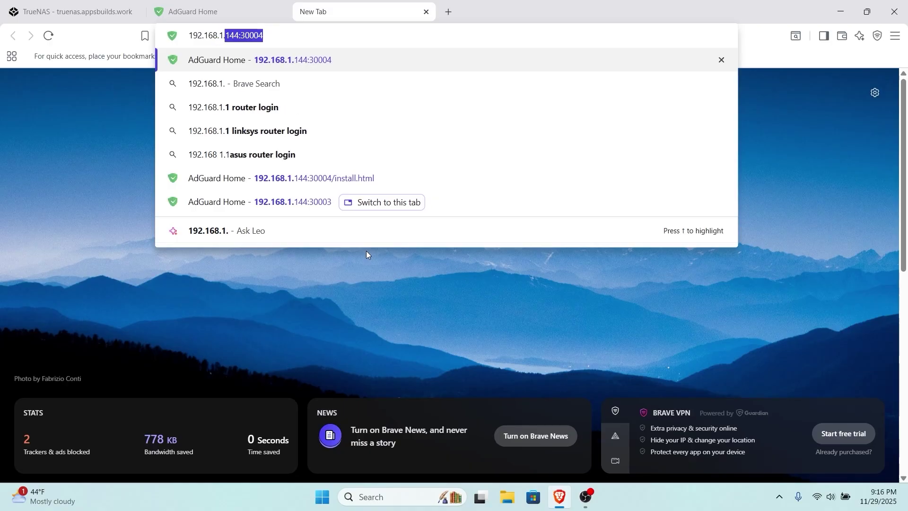
text(254)
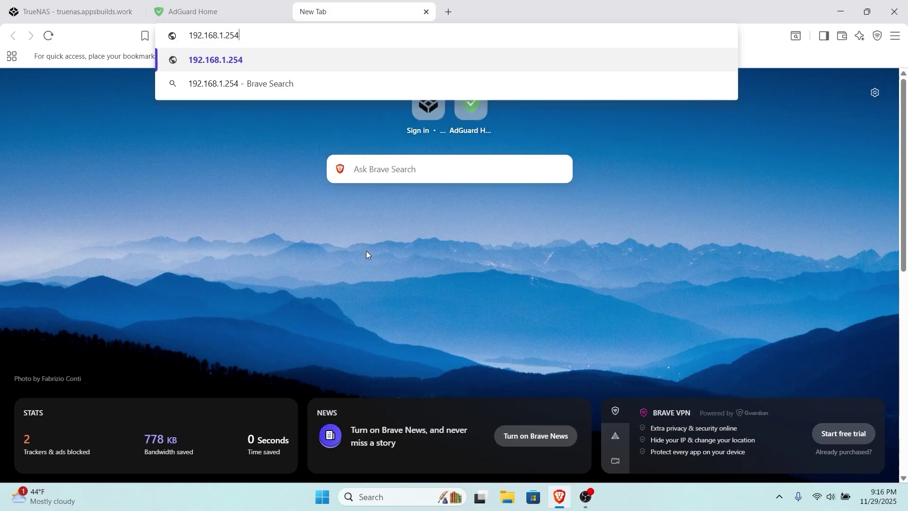
key(Return)
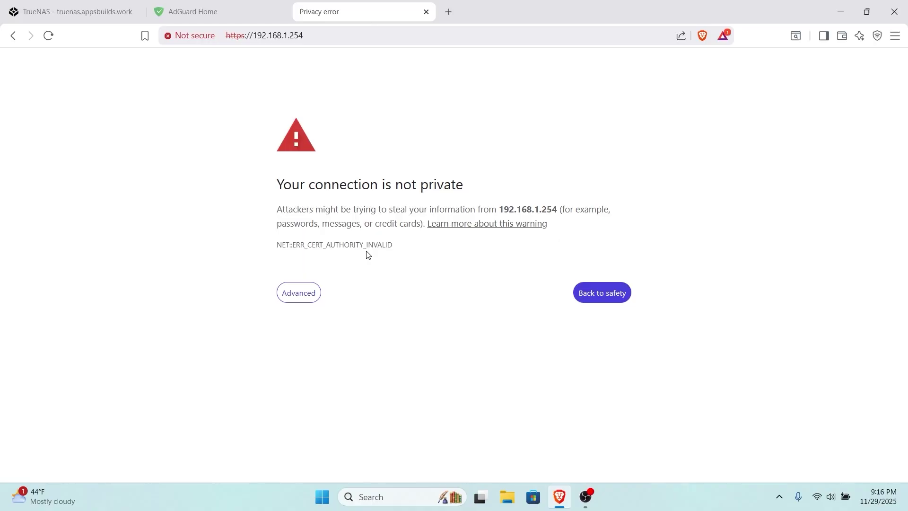
click(287, 294)
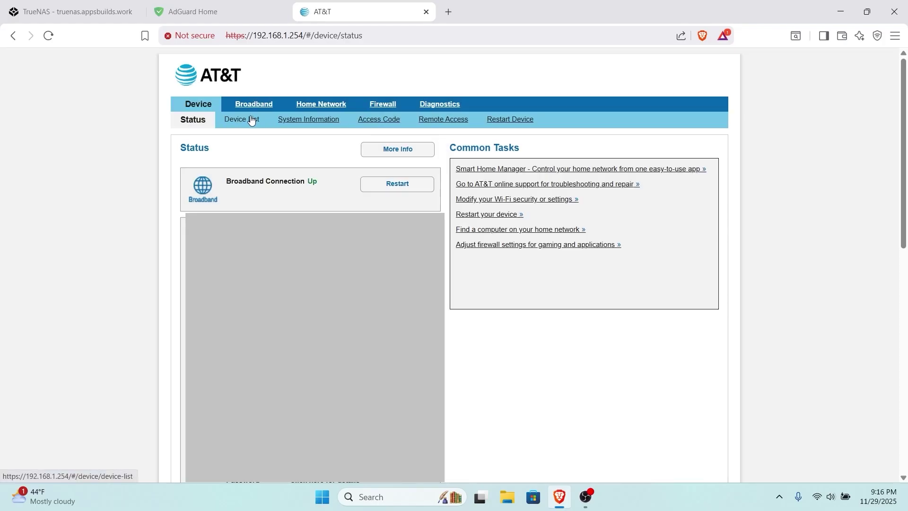
Open the router's broadband configuration page and unlock it by entering the device access code.
click(253, 104)
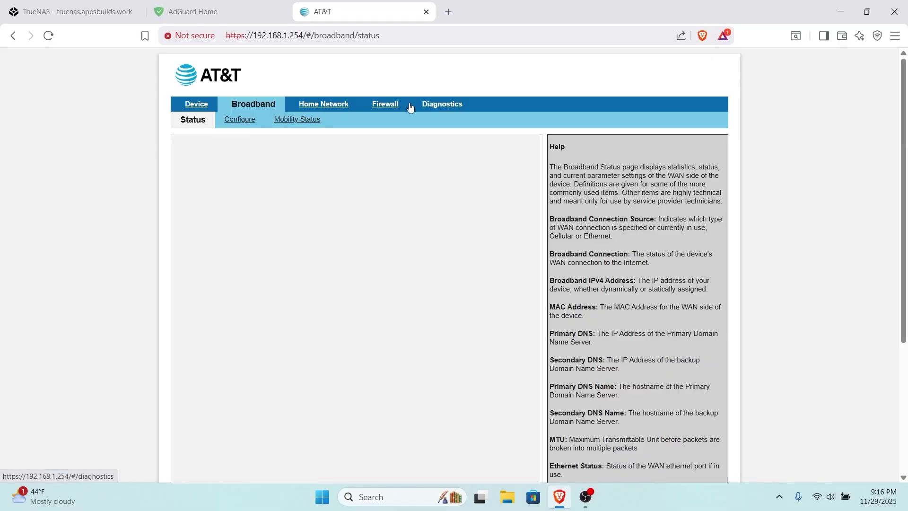
click(243, 121)
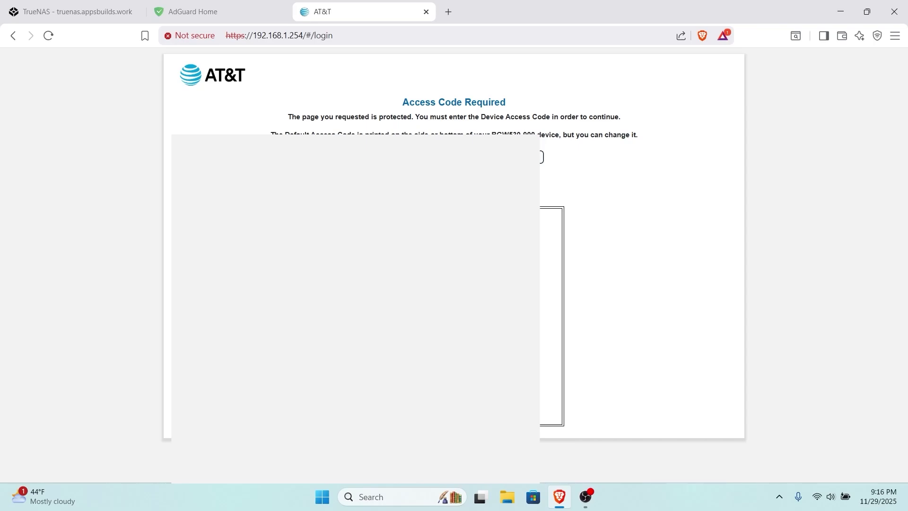
text(•••••••)
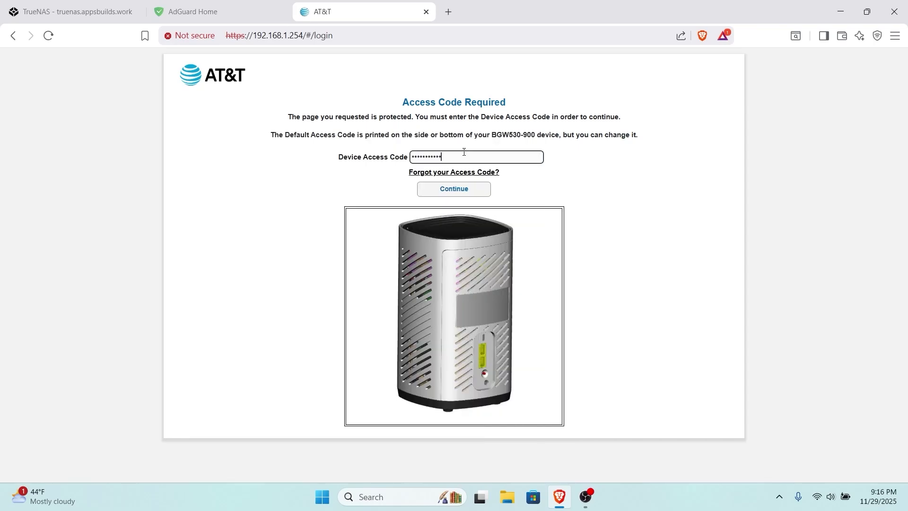
key(Return)
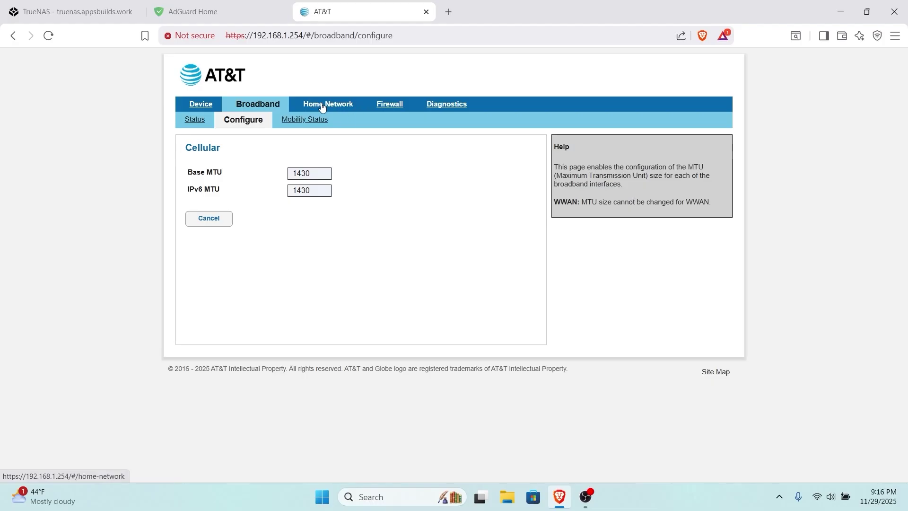
Turn off the router's DHCP server in the home network's subnet and DHCP settings and save the change.
click(327, 105)
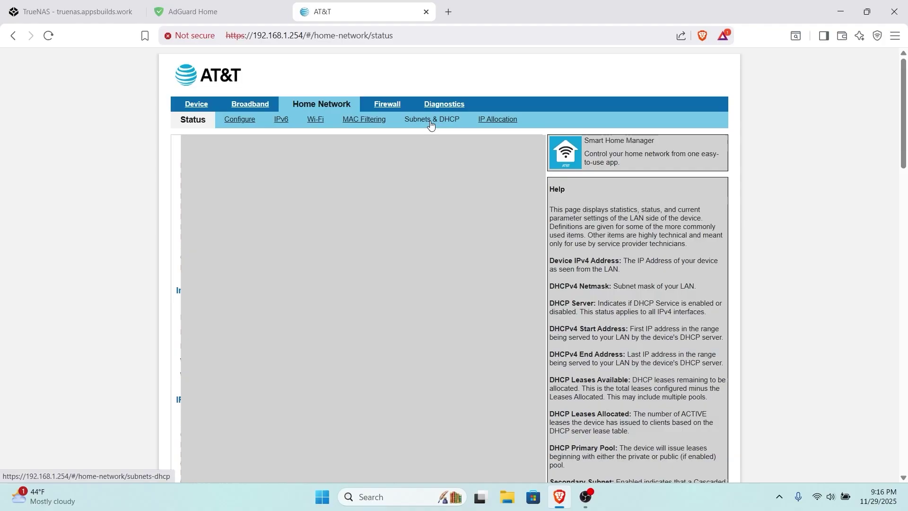
click(430, 122)
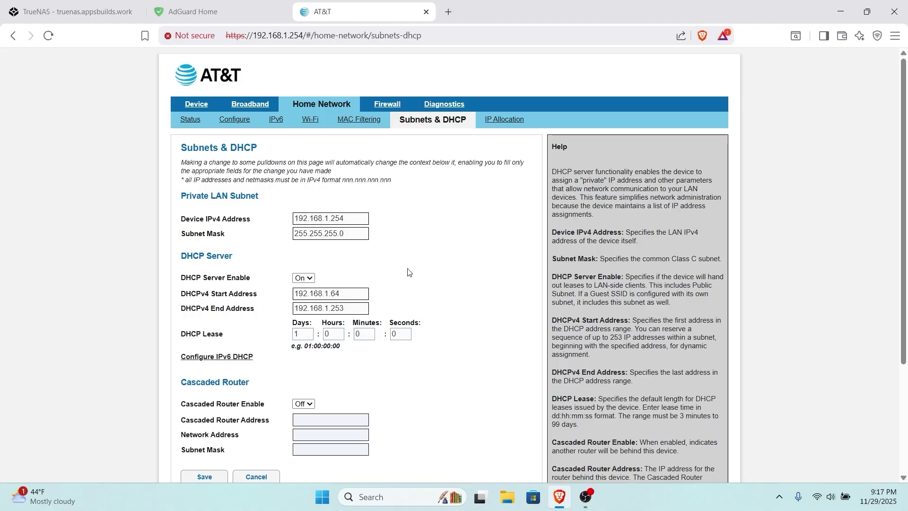
scroll(381, 263, down, 1)
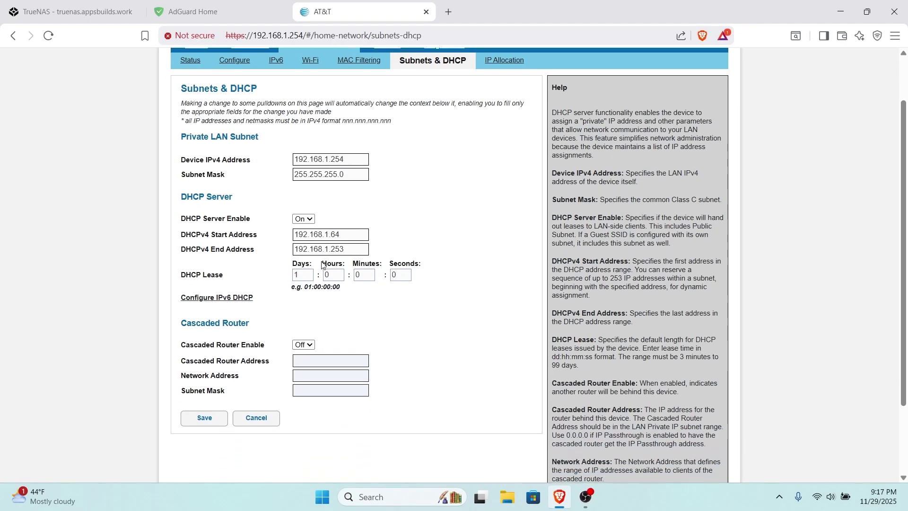
click(308, 221)
click(303, 240)
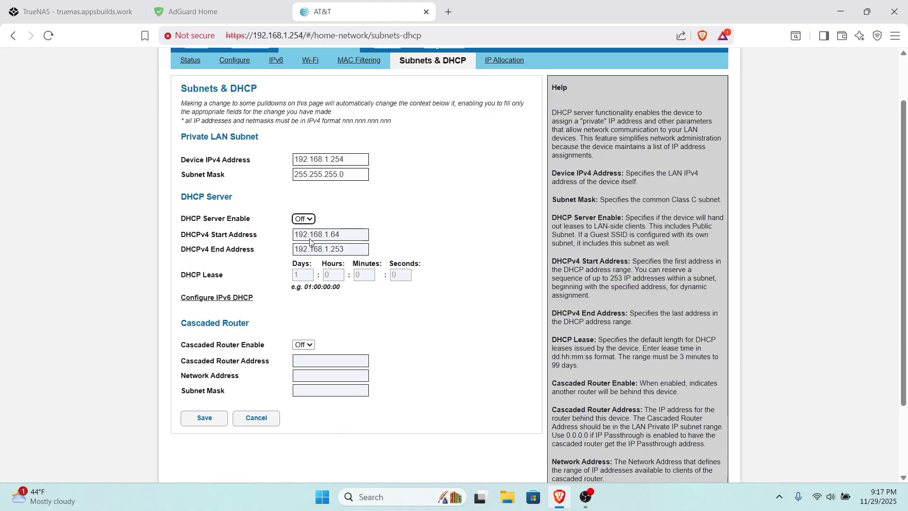
click(207, 416)
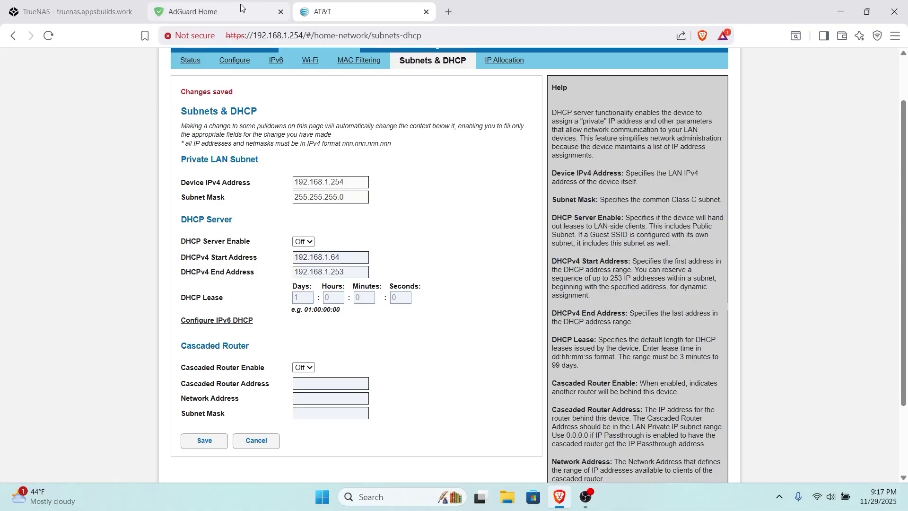
Switch back to AdGuard Home and look over its DHCP settings and leases.
click(215, 11)
scroll(254, 189, down, 9)
scroll(254, 277, up, 9)
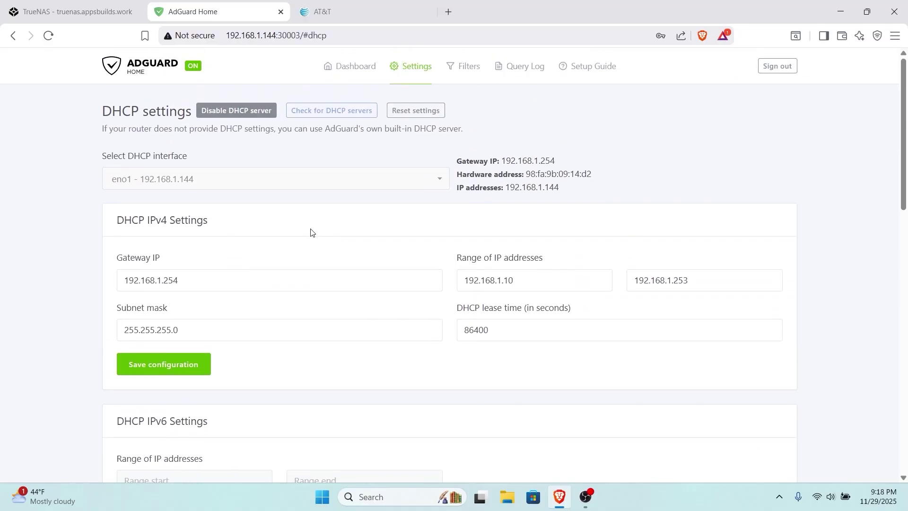
Open the AdGuard Home dashboard and change the interface to the dark theme.
click(369, 80)
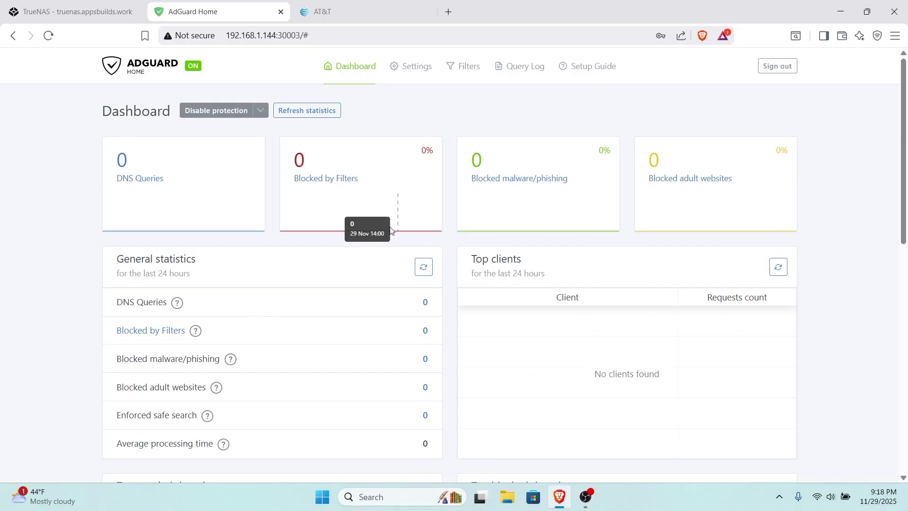
scroll(258, 266, down, 2)
scroll(259, 269, down, 7)
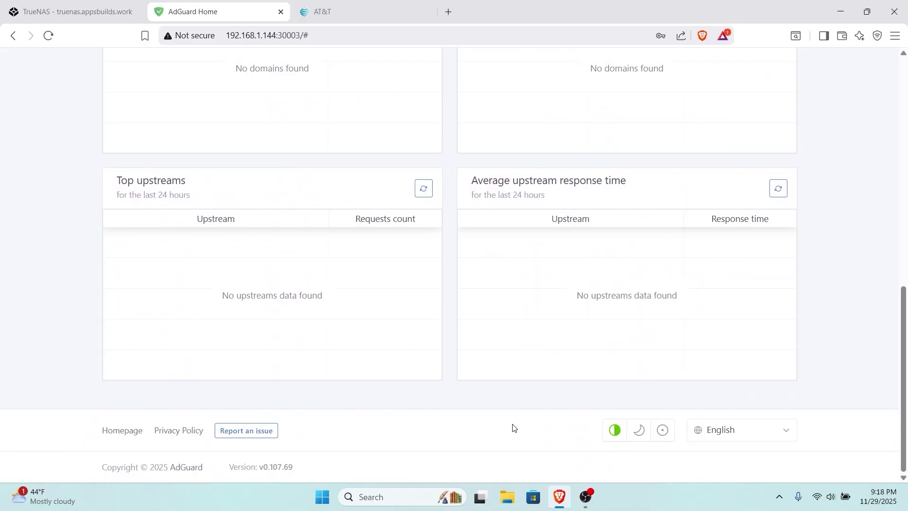
click(637, 434)
scroll(314, 282, up, 10)
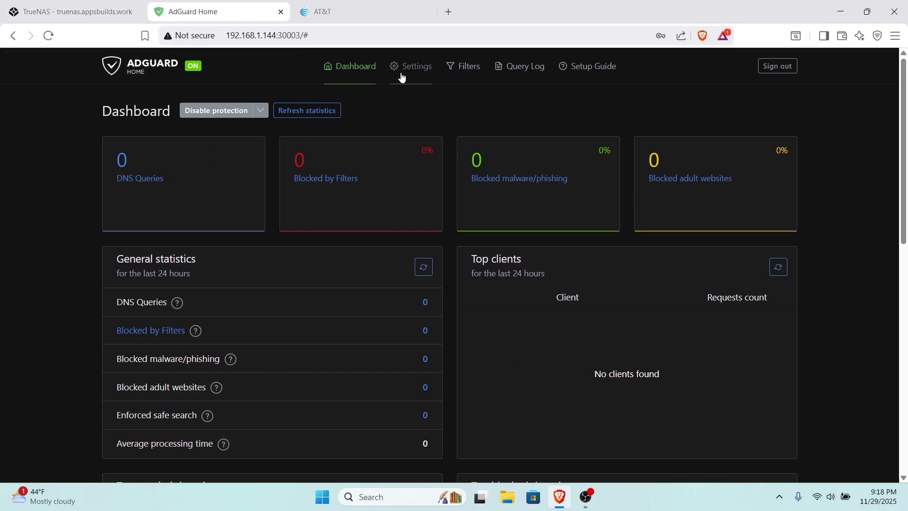
mouse_move(414, 67)
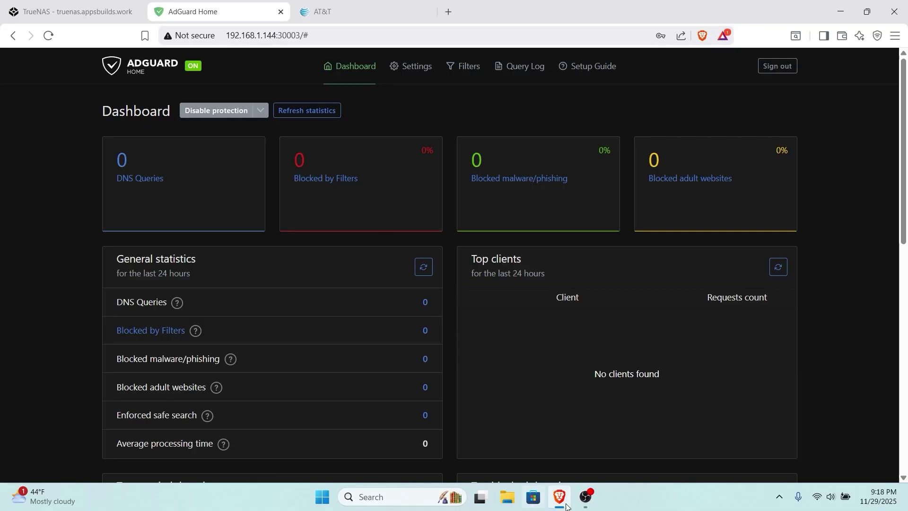
click(586, 497)
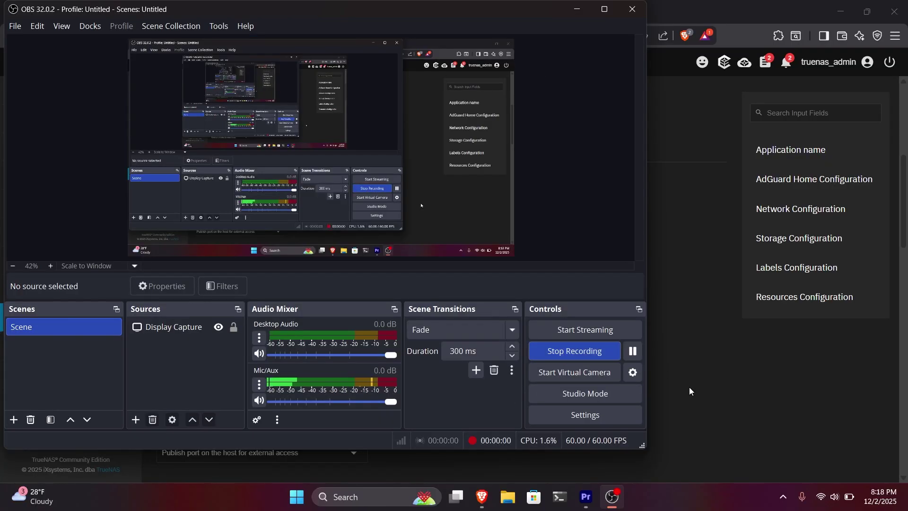
click(688, 387)
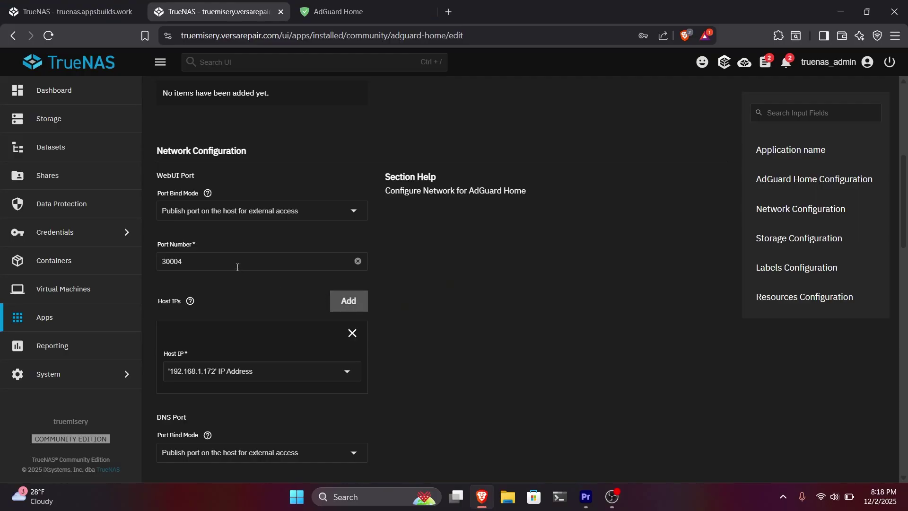
Review the AdGuard Home app's WebUI, DNS and DHCP network settings and compare them with the port in AdGuard Home's web address.
scroll(291, 208, up, 6)
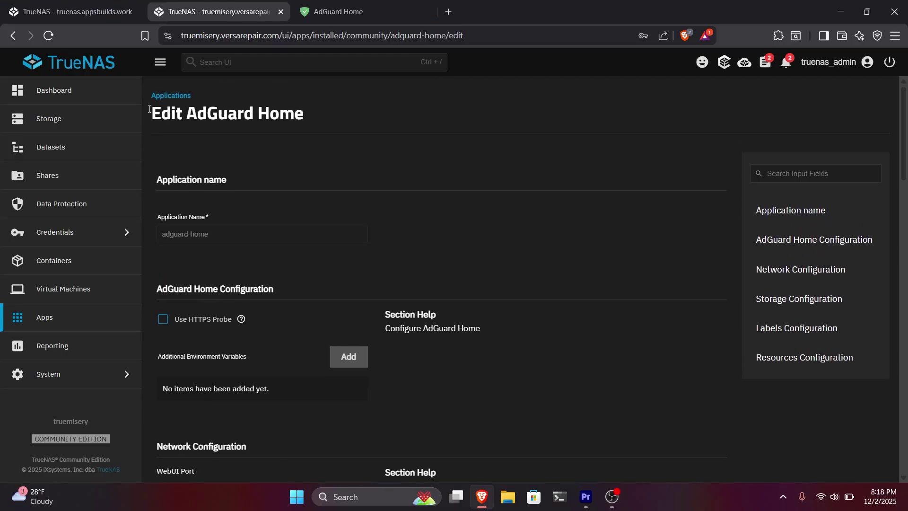
scroll(271, 269, down, 4)
scroll(271, 273, down, 4)
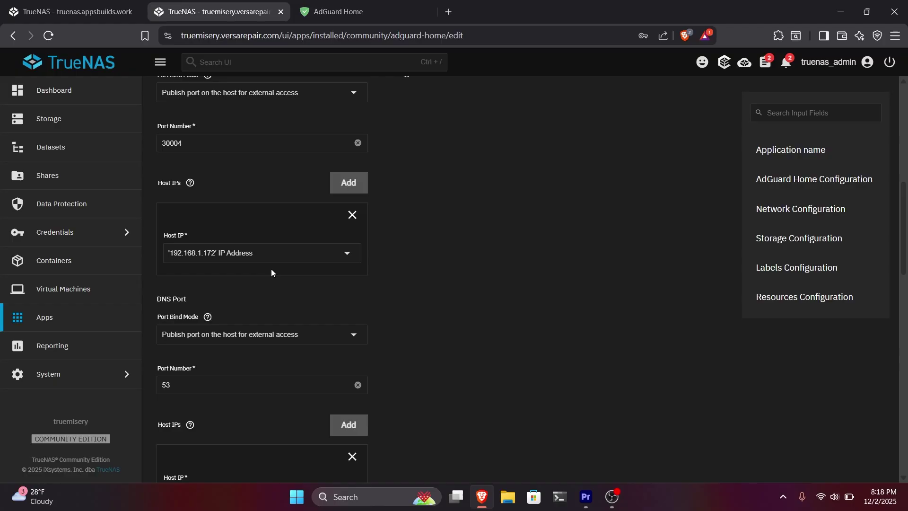
scroll(257, 281, down, 3)
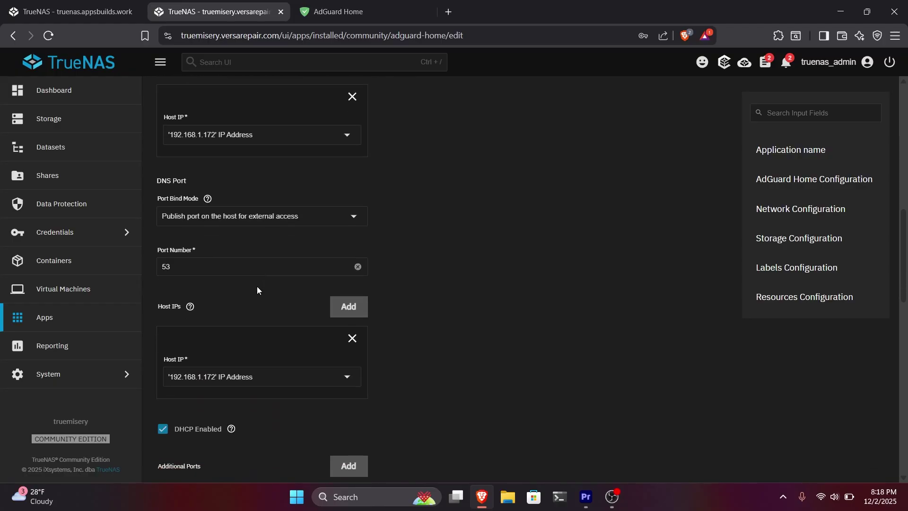
click(338, 12)
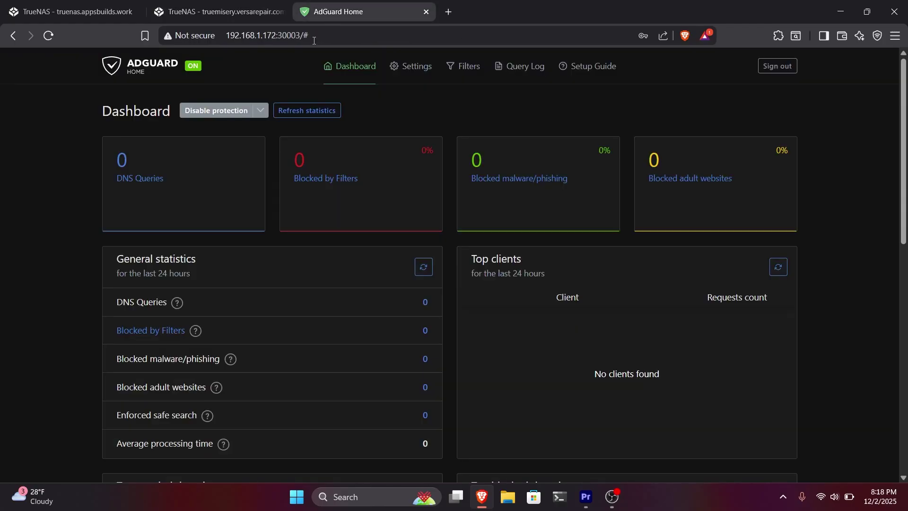
click(211, 13)
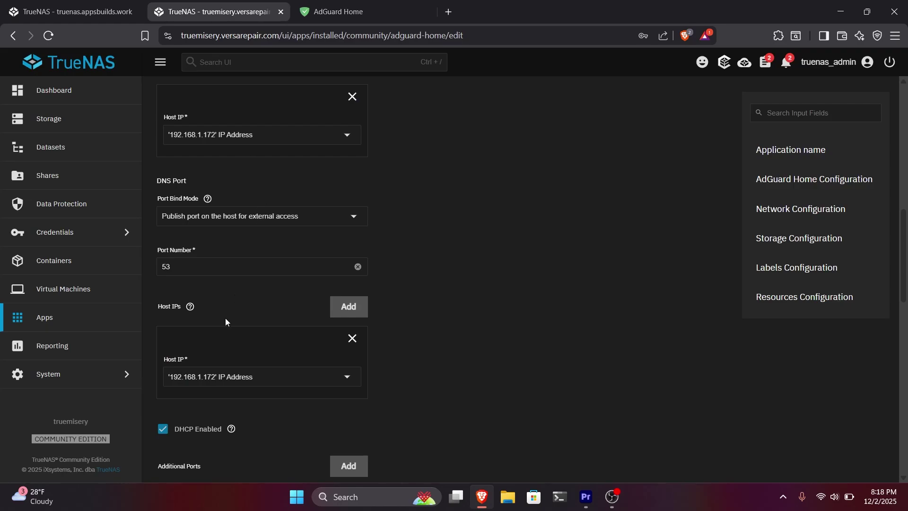
scroll(232, 324, down, 4)
Set the AdGuard Home app's WebUI port number to 30003 and check it against the AdGuard Home dashboard's address.
scroll(231, 322, up, 8)
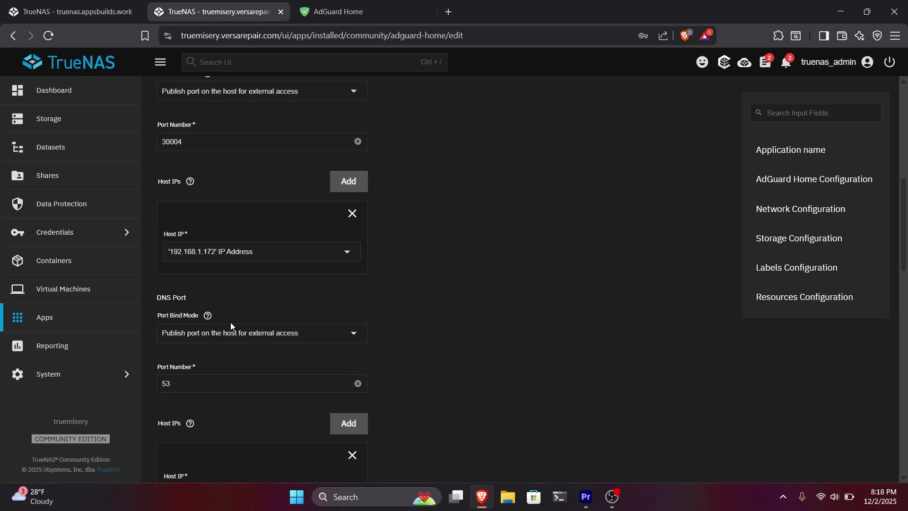
click(213, 318)
key(BackSpace)
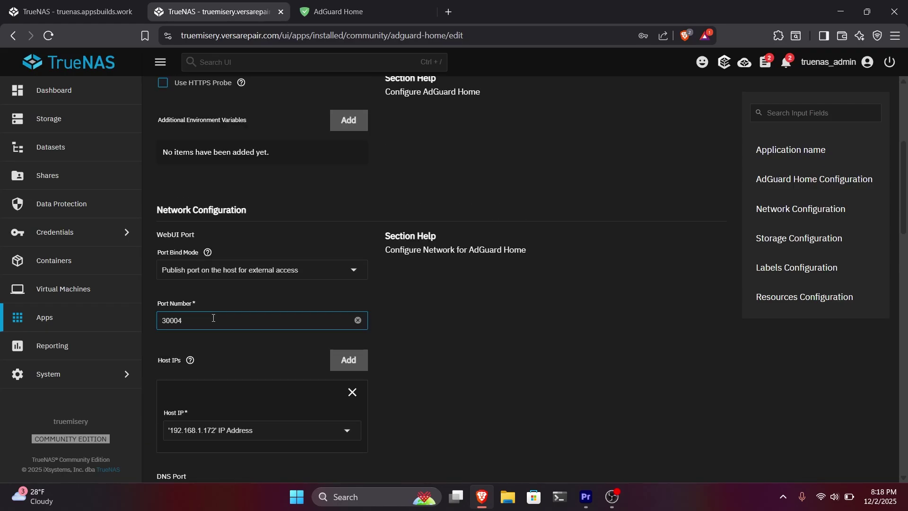
text(3)
click(207, 349)
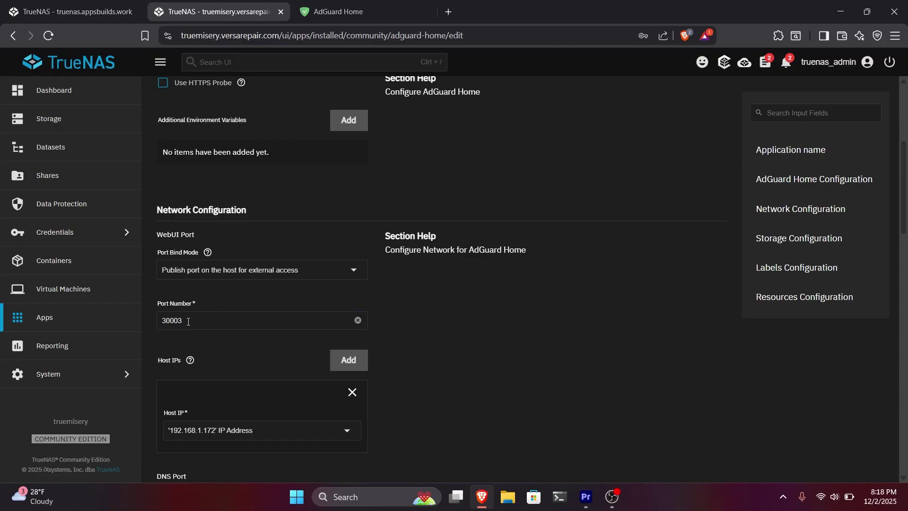
click(326, 16)
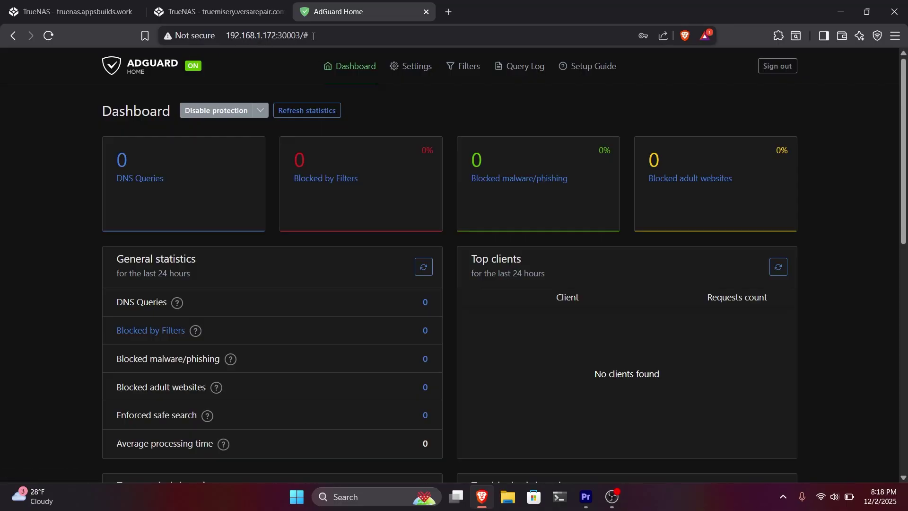
click(236, 11)
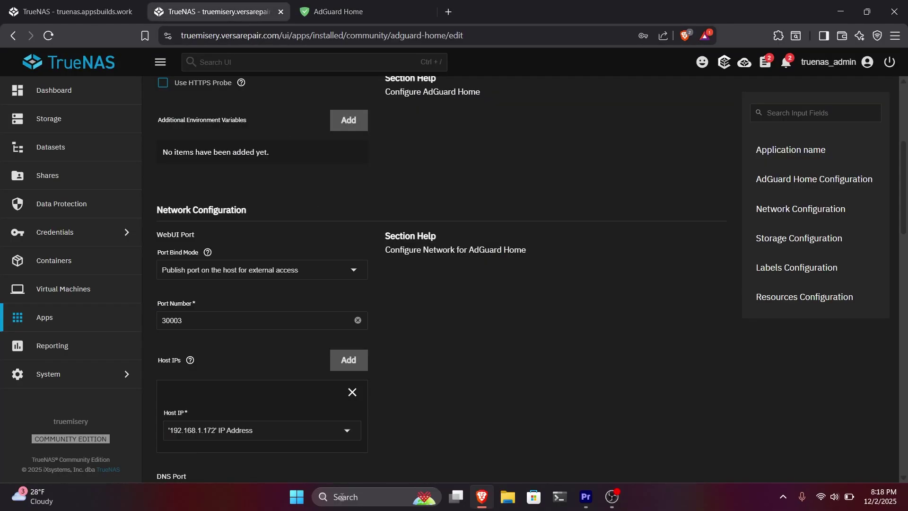